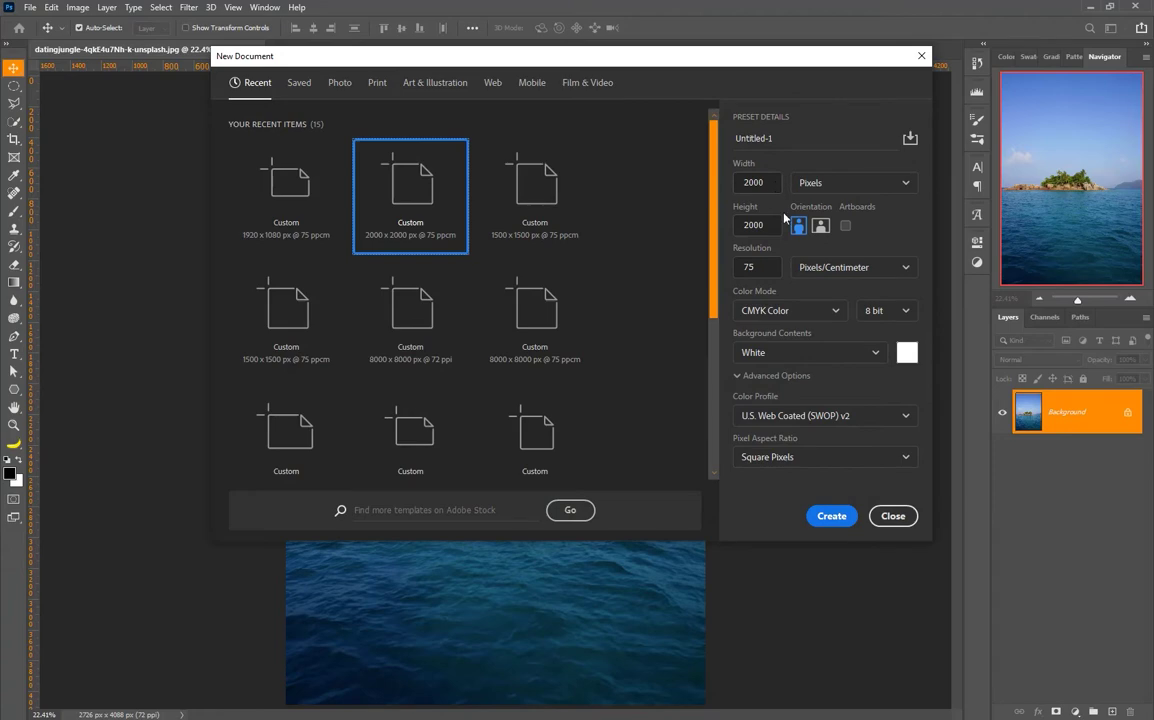
Step: Create a 2000 x 2000 px CMYK document at 75 pixels per centimeter and bring the island photo into it
{"action": "left_click", "coordinate": [818, 516]}
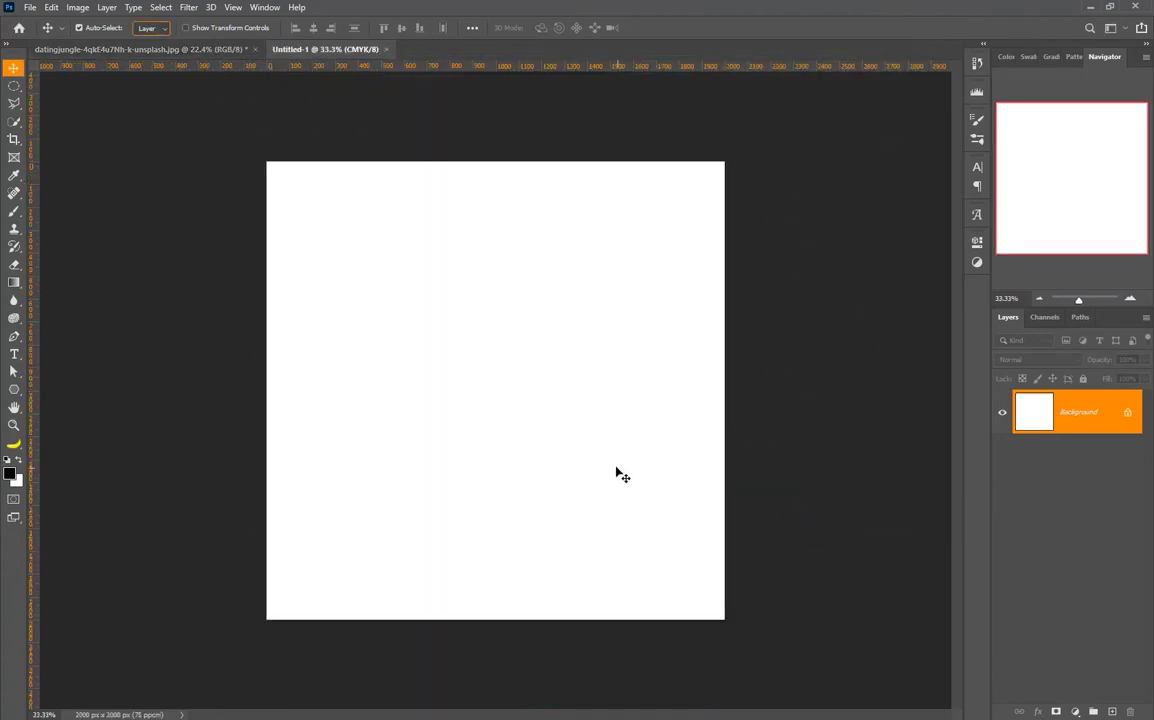
{"action": "left_click", "coordinate": [155, 48]}
{"action": "left_click_drag", "start_coordinate": [350, 179], "coordinate": [444, 282]}
{"action": "left_click_drag", "start_coordinate": [467, 325], "coordinate": [467, 325]}
Step: Scale the island photo proportionally to about 73.37% to match the canvas width, and shift it slightly down
{"action": "key", "text": "ctrl+minus"}
{"action": "key", "text": "ctrl+minus"}
{"action": "key", "text": "ctrl+t"}
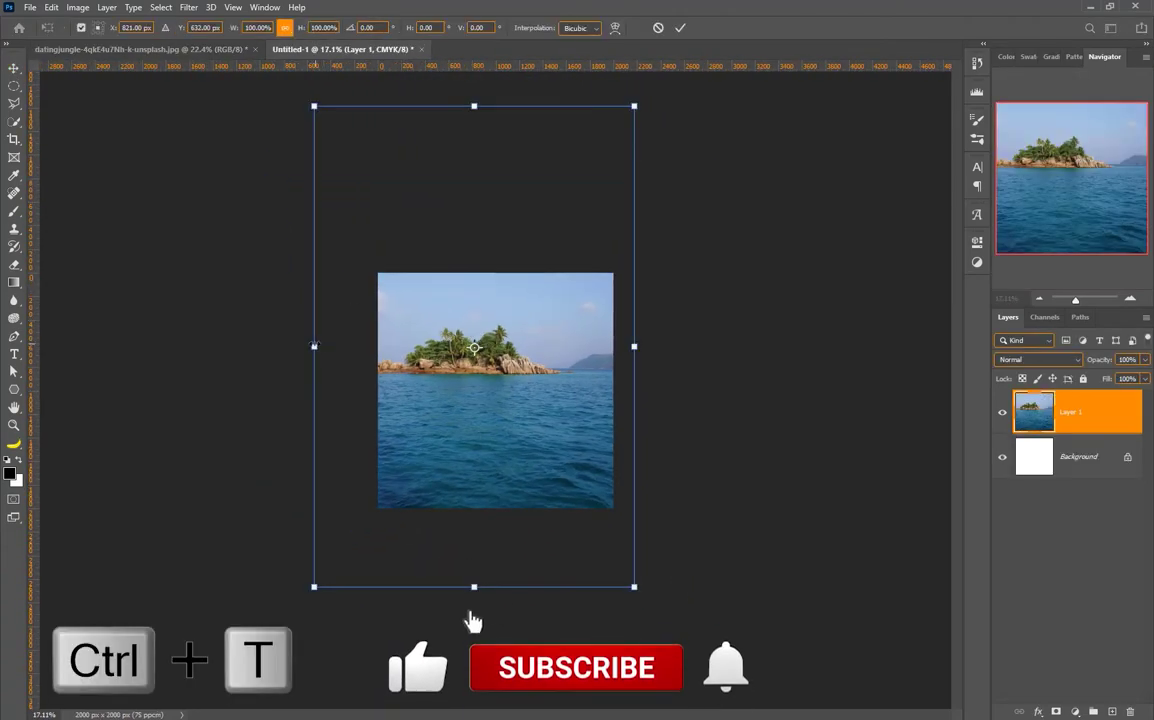
{"action": "left_click_drag", "start_coordinate": [314, 346], "coordinate": [378, 352]}
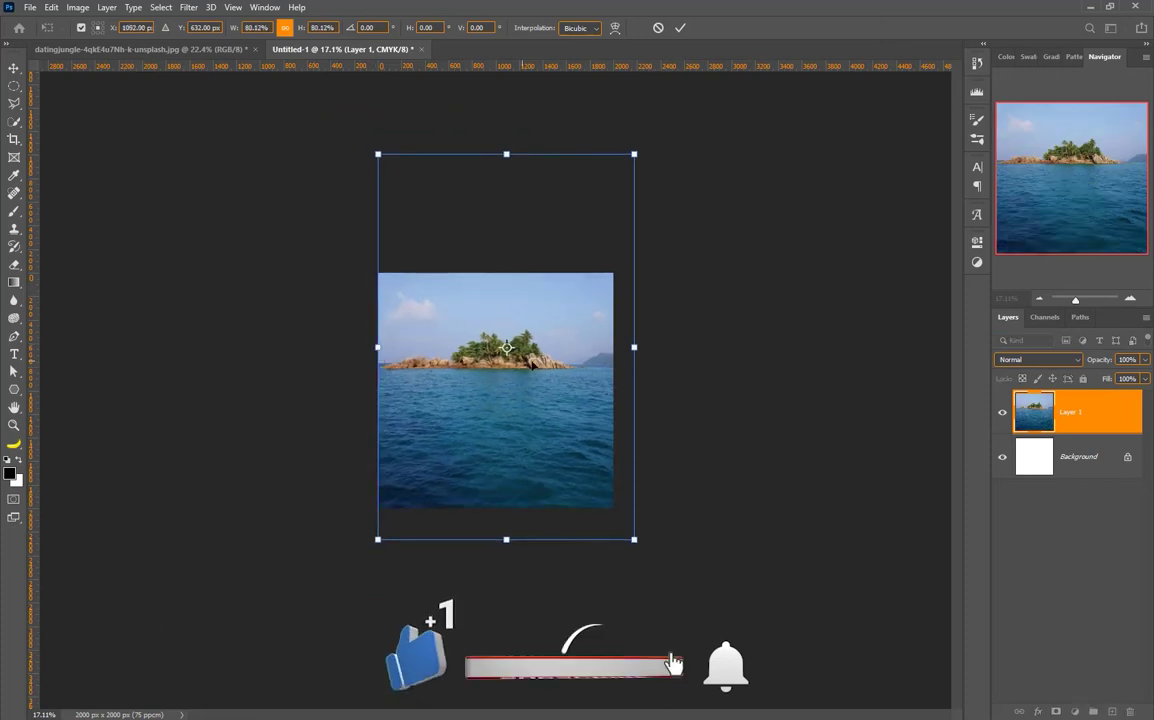
{"action": "left_click_drag", "start_coordinate": [634, 347], "coordinate": [613, 347]}
{"action": "left_click_drag", "start_coordinate": [578, 473], "coordinate": [580, 488]}
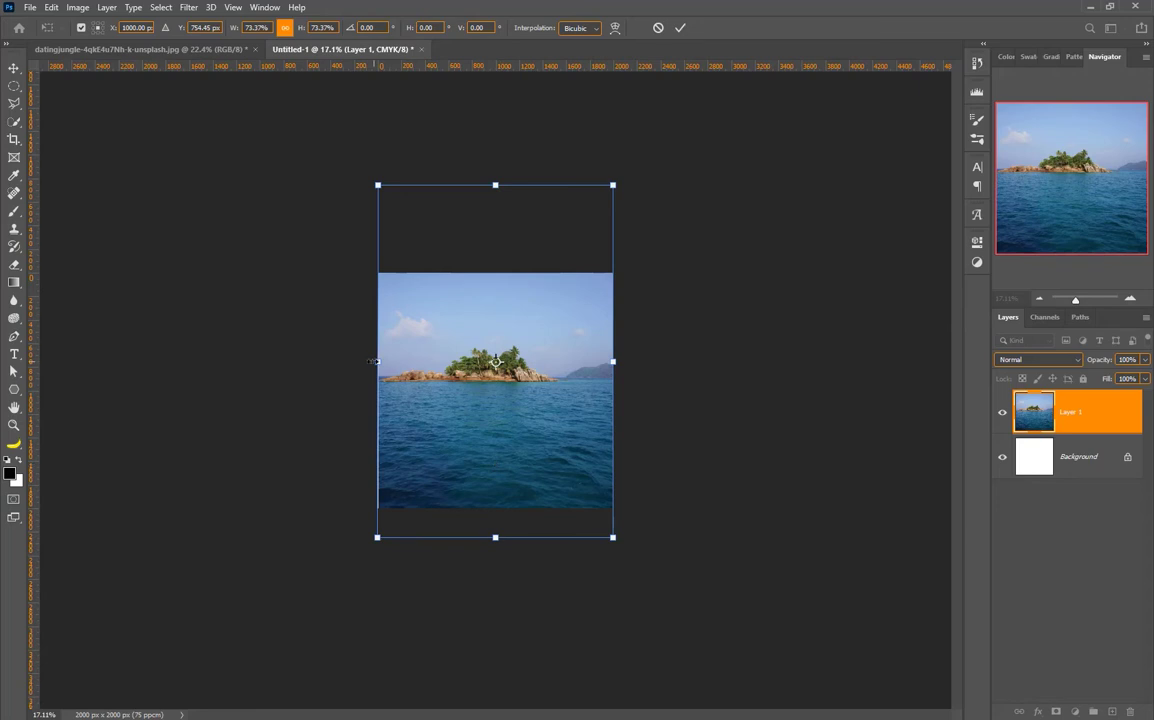
{"action": "left_click_drag", "start_coordinate": [374, 361], "coordinate": [374, 362]}
{"action": "key", "text": "Return"}
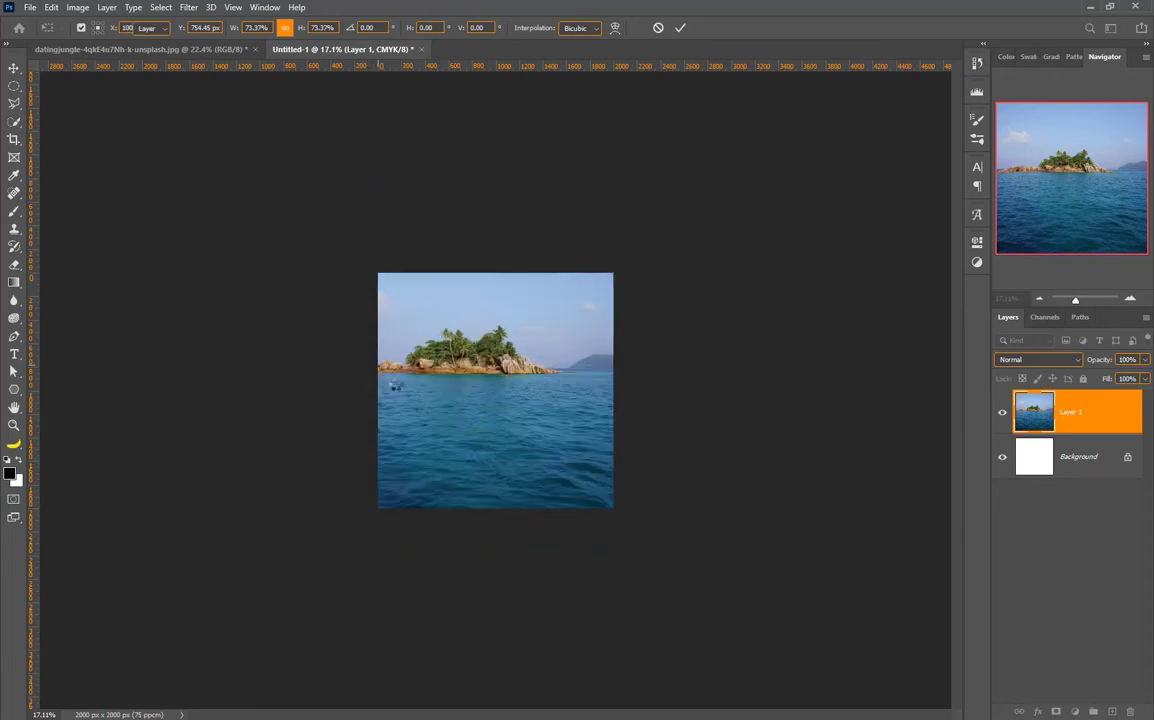
{"action": "key", "text": "ctrl+0"}
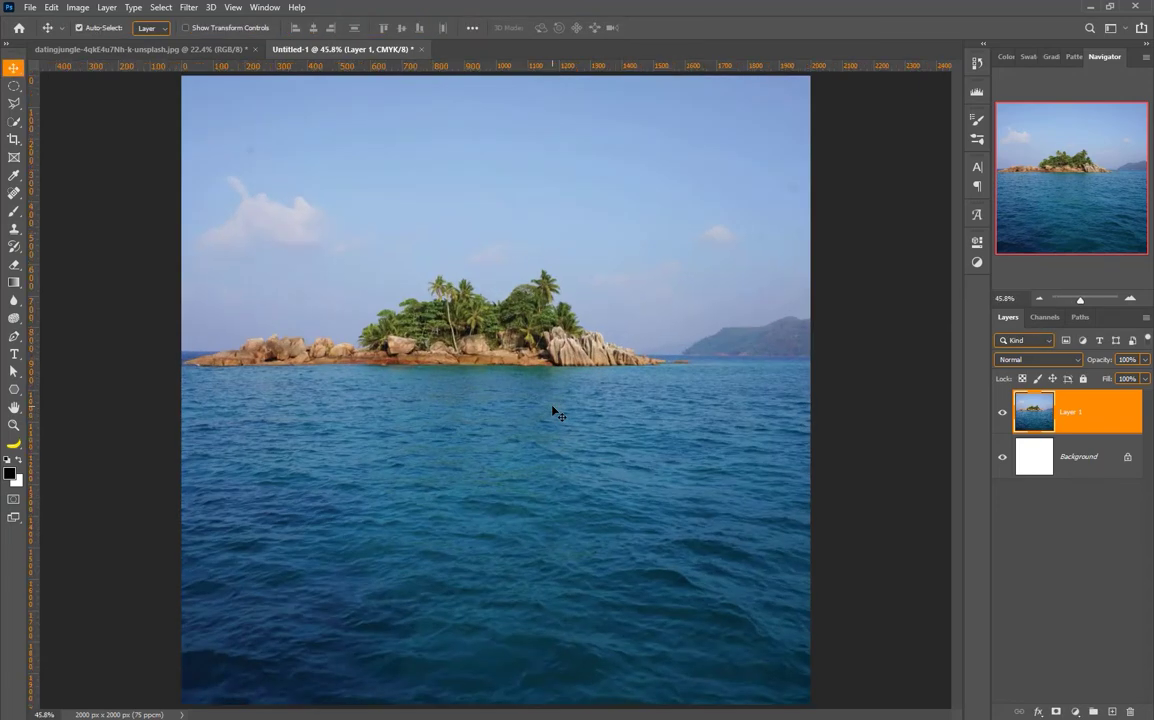
Step: Duplicate the island layer, rotate the copy 90 degrees clockwise and flip it vertically
{"action": "key", "text": "ctrl+j"}
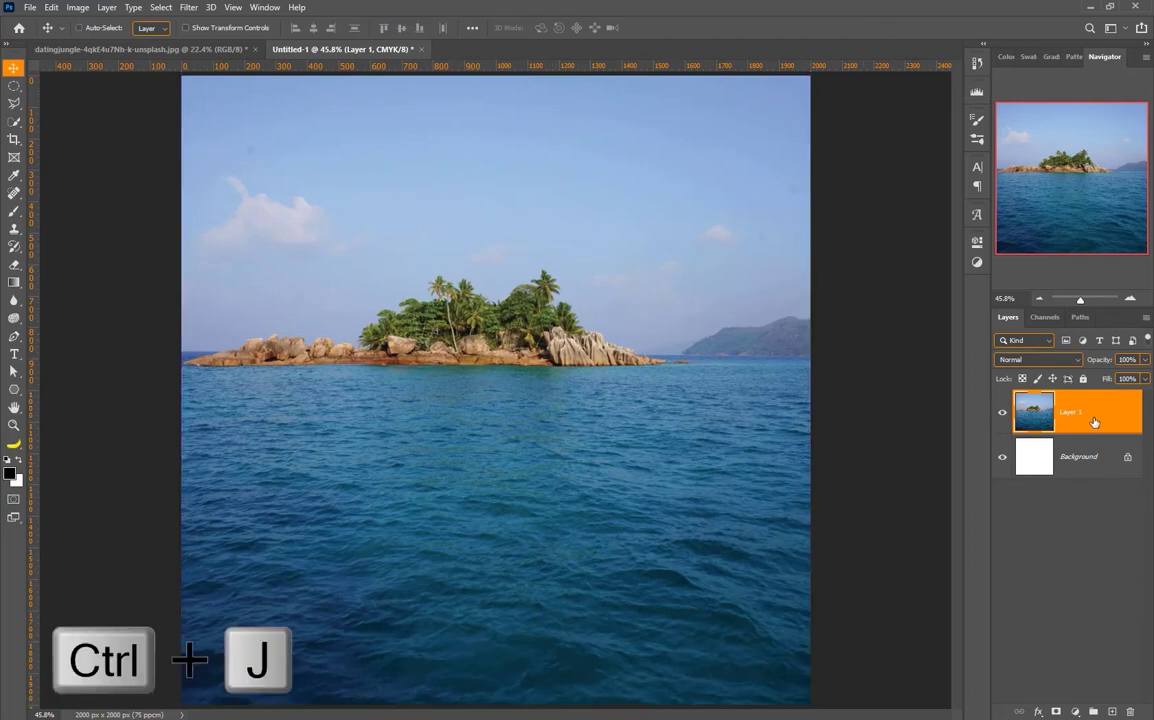
{"action": "scroll", "coordinate": [807, 412], "scroll_direction": "down", "scroll_amount": 4}
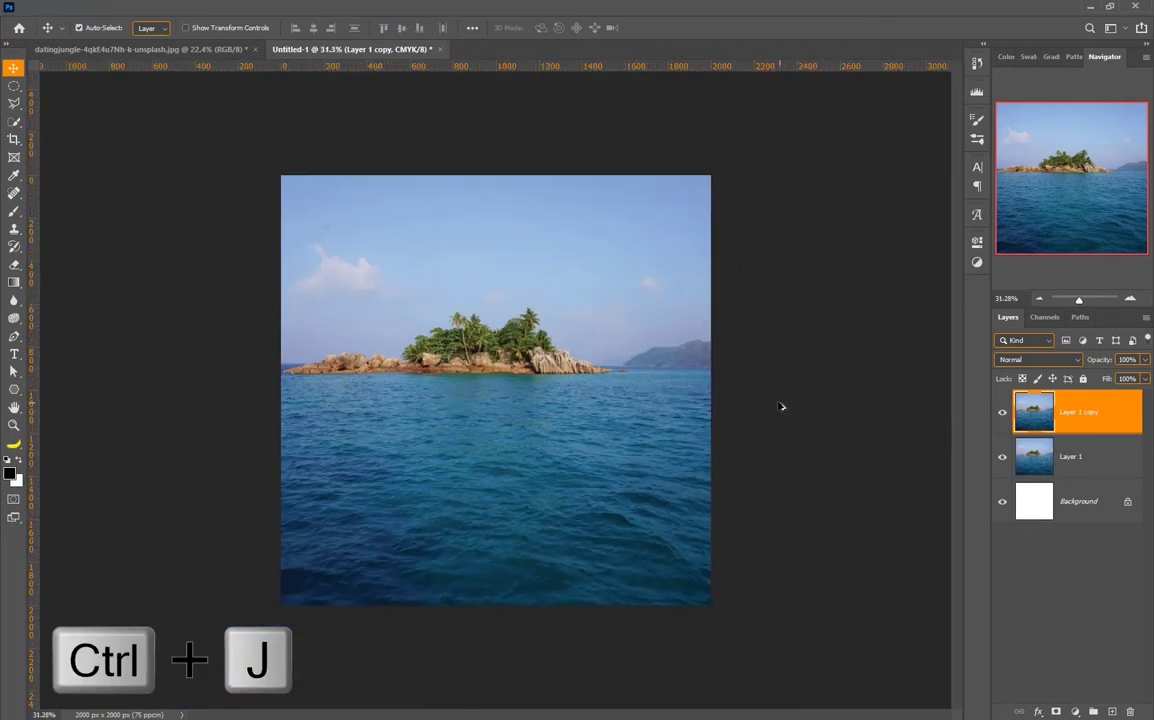
{"action": "key", "text": "ctrl+t"}
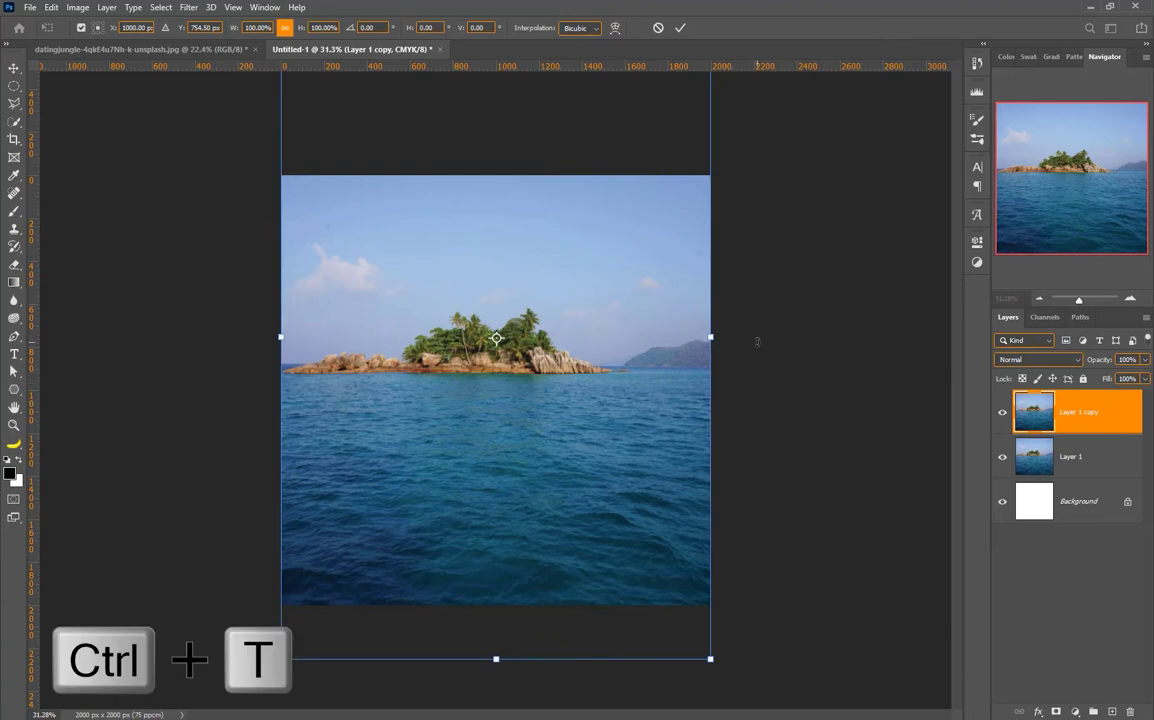
{"action": "left_click_drag", "start_coordinate": [757, 357], "coordinate": [512, 564]}
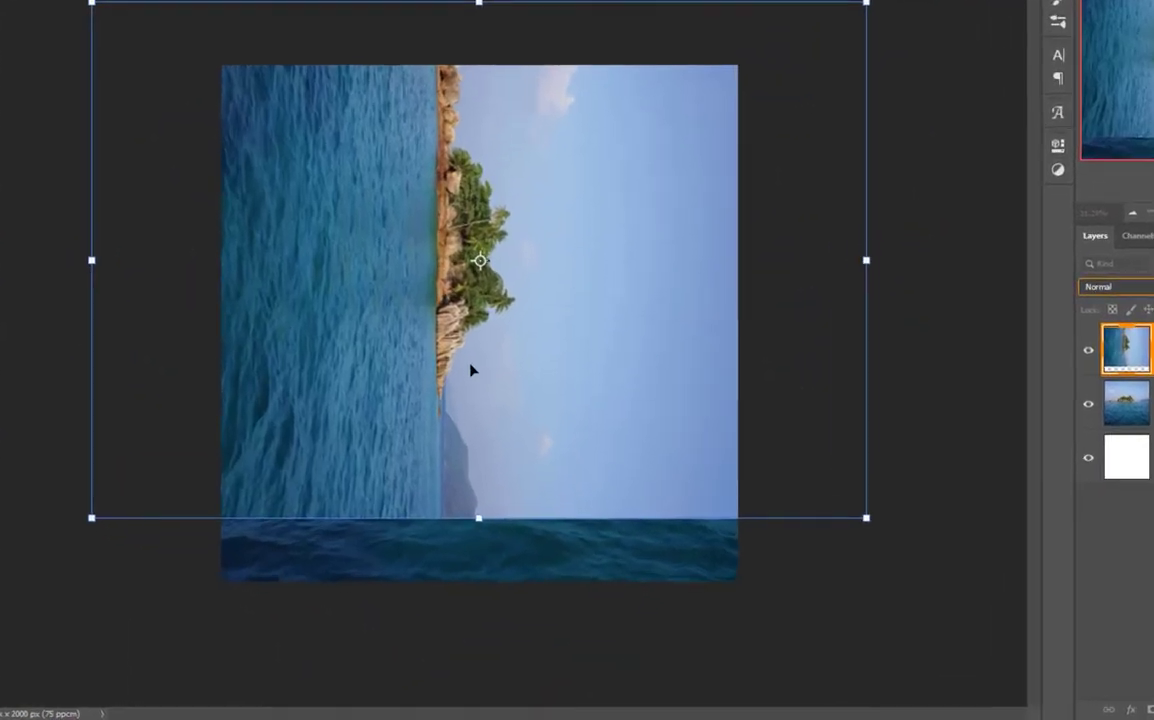
{"action": "right_click", "coordinate": [489, 426]}
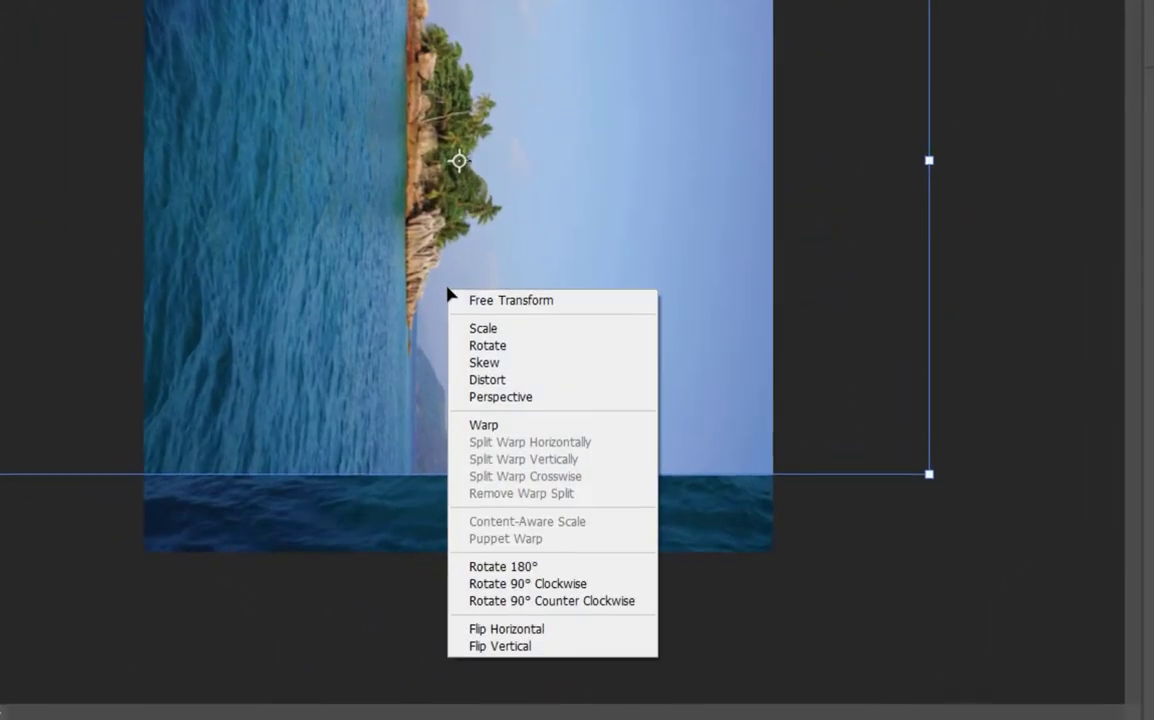
{"action": "left_click", "coordinate": [485, 646]}
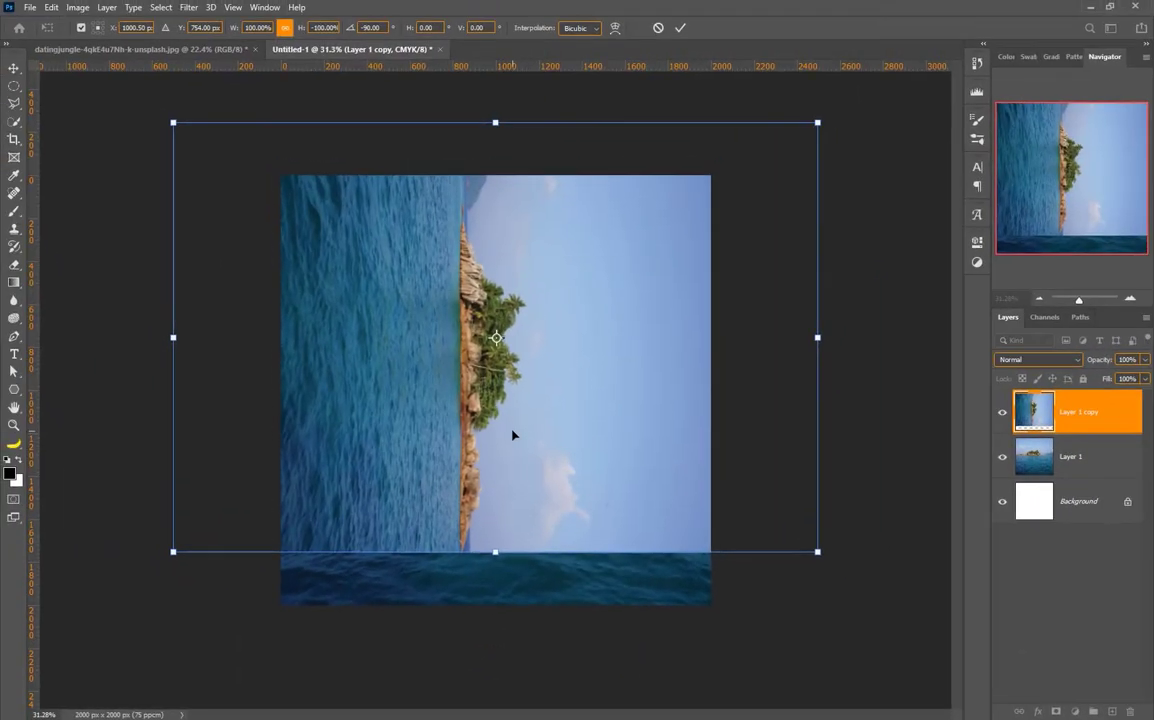
Step: Align the rotated copy so its waterline meets the island's right tip, using 43% opacity as a guide, and restore the opacity to 100%
{"action": "left_click_drag", "start_coordinate": [512, 435], "coordinate": [585, 486]}
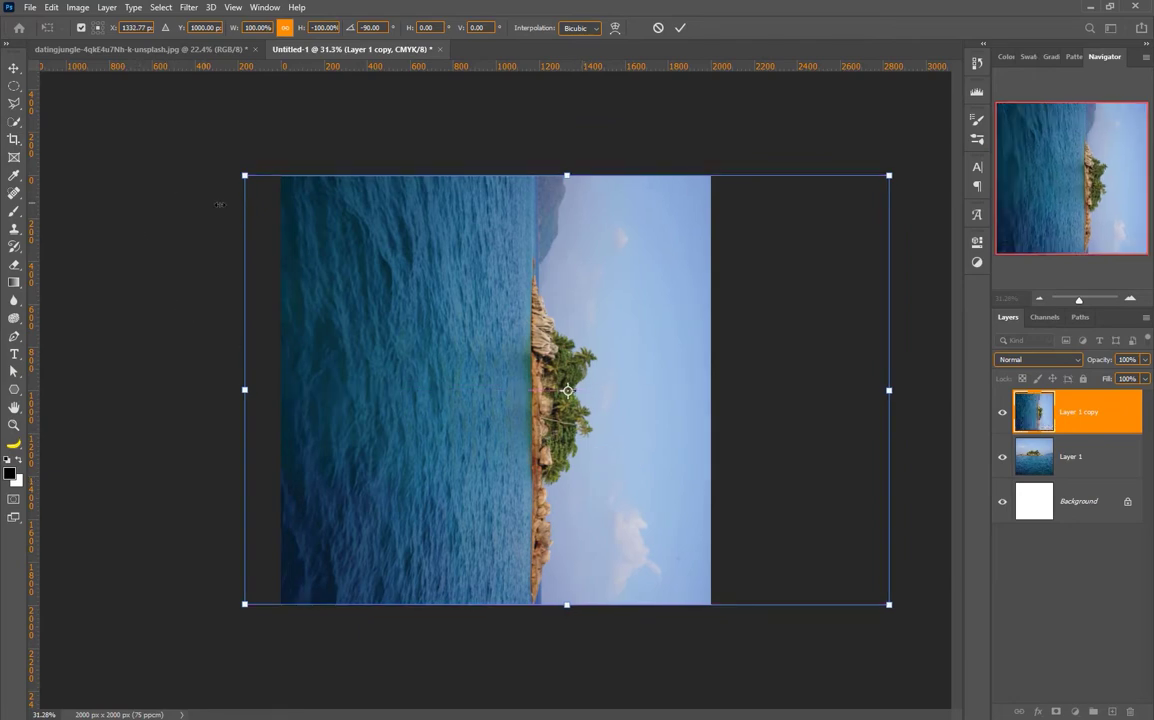
{"action": "left_click", "coordinate": [1146, 361]}
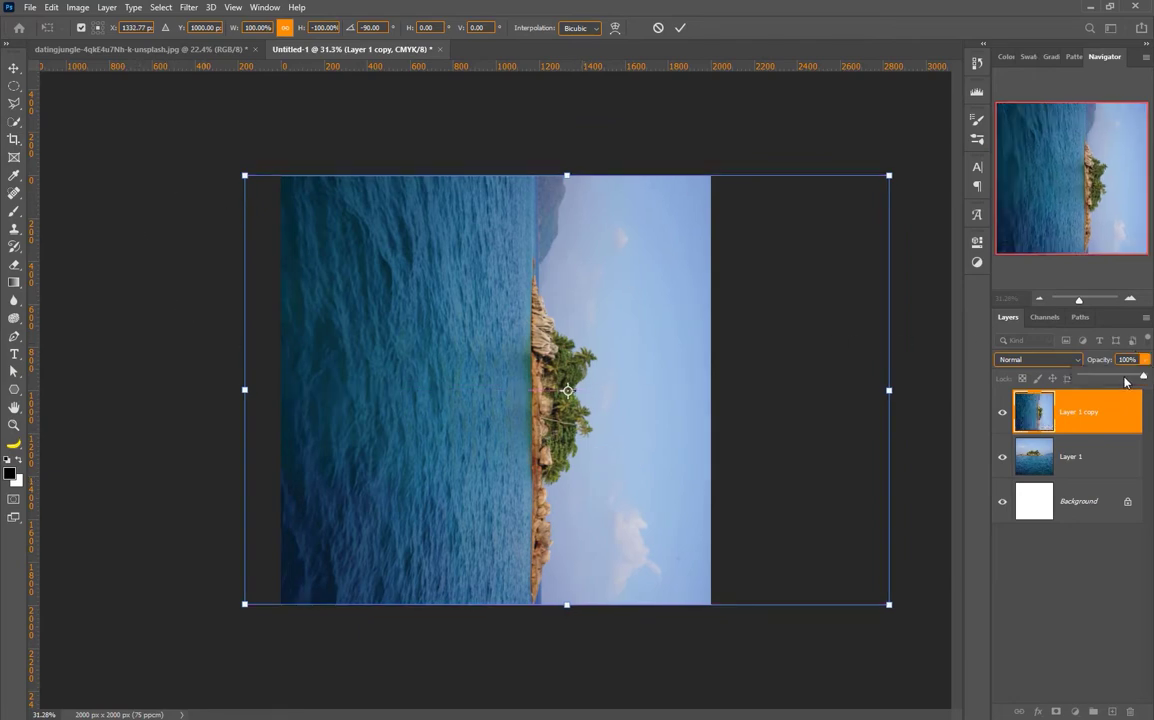
{"action": "left_click_drag", "start_coordinate": [1117, 379], "coordinate": [1107, 378]}
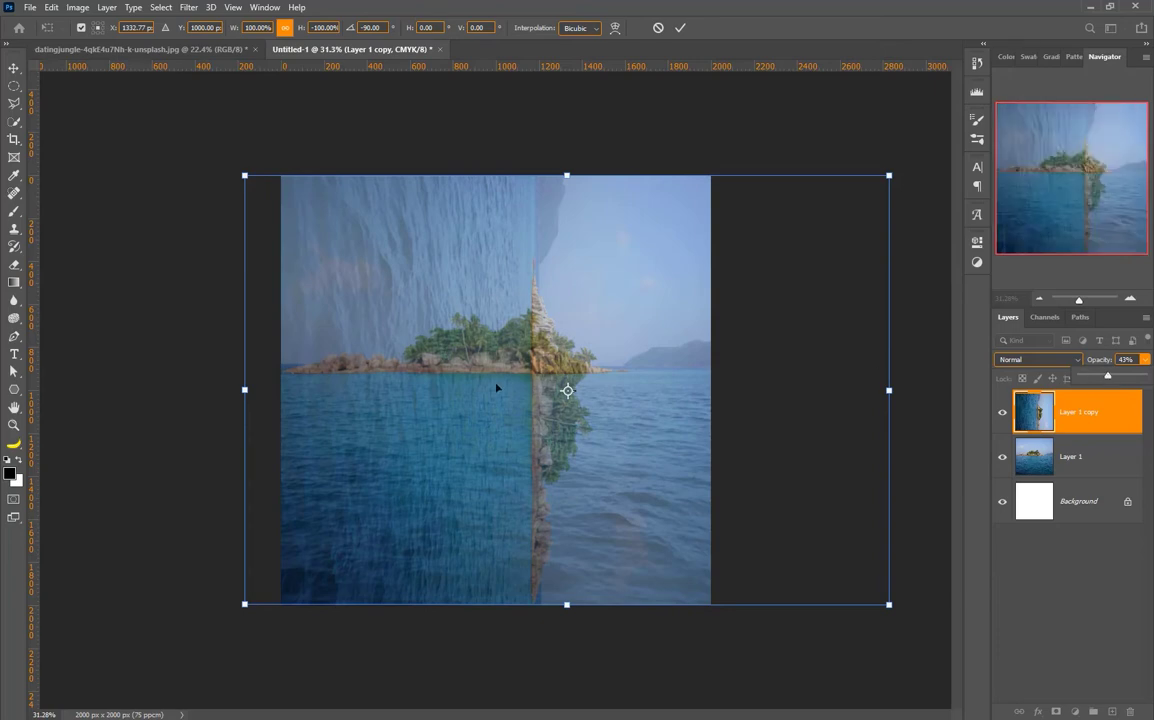
{"action": "left_click_drag", "start_coordinate": [500, 397], "coordinate": [577, 495]}
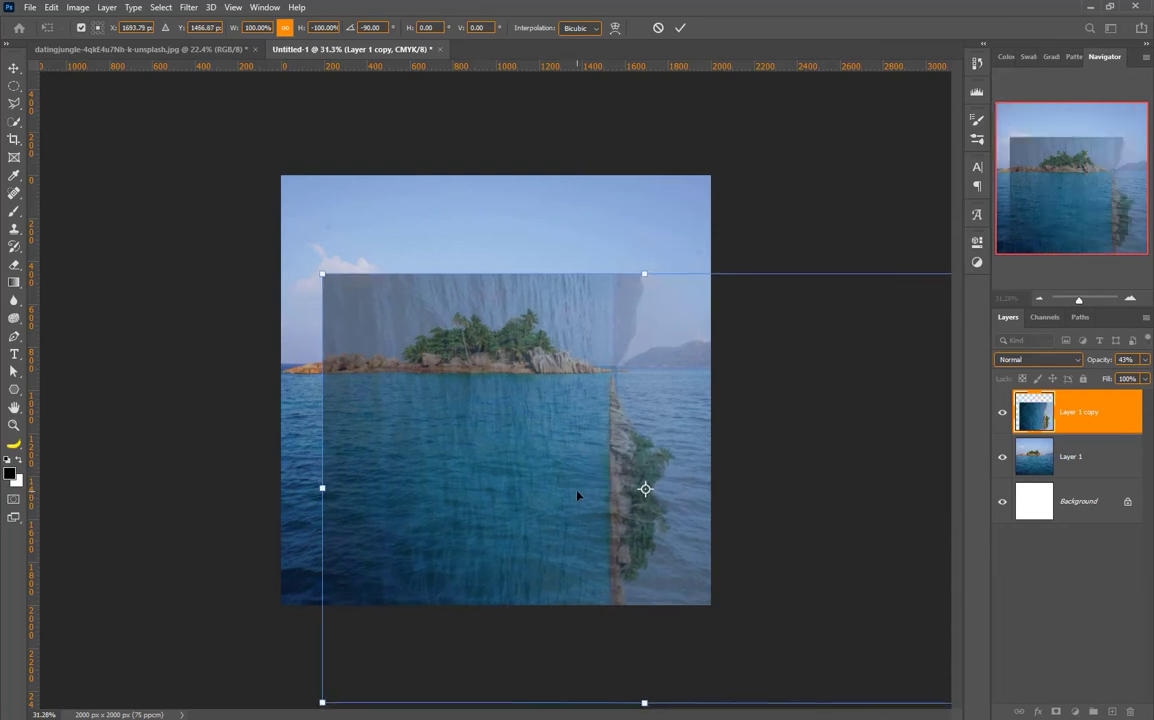
{"action": "key", "text": "Return"}
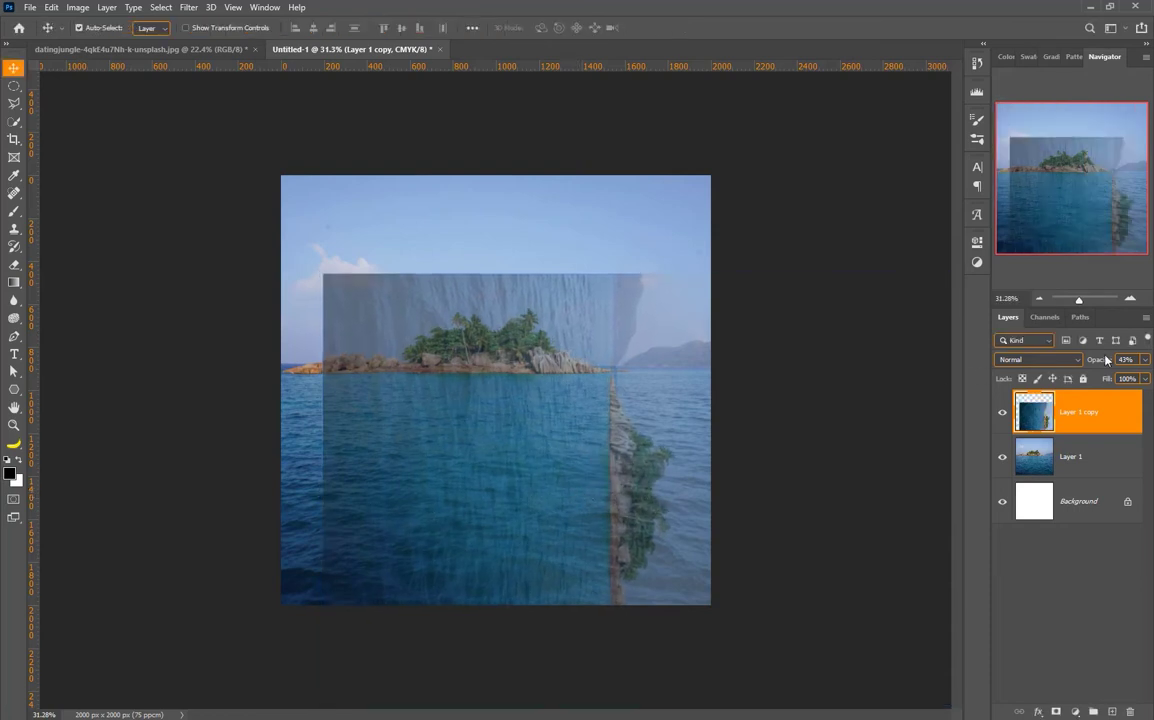
{"action": "left_click_drag", "start_coordinate": [1113, 360], "coordinate": [1150, 360]}
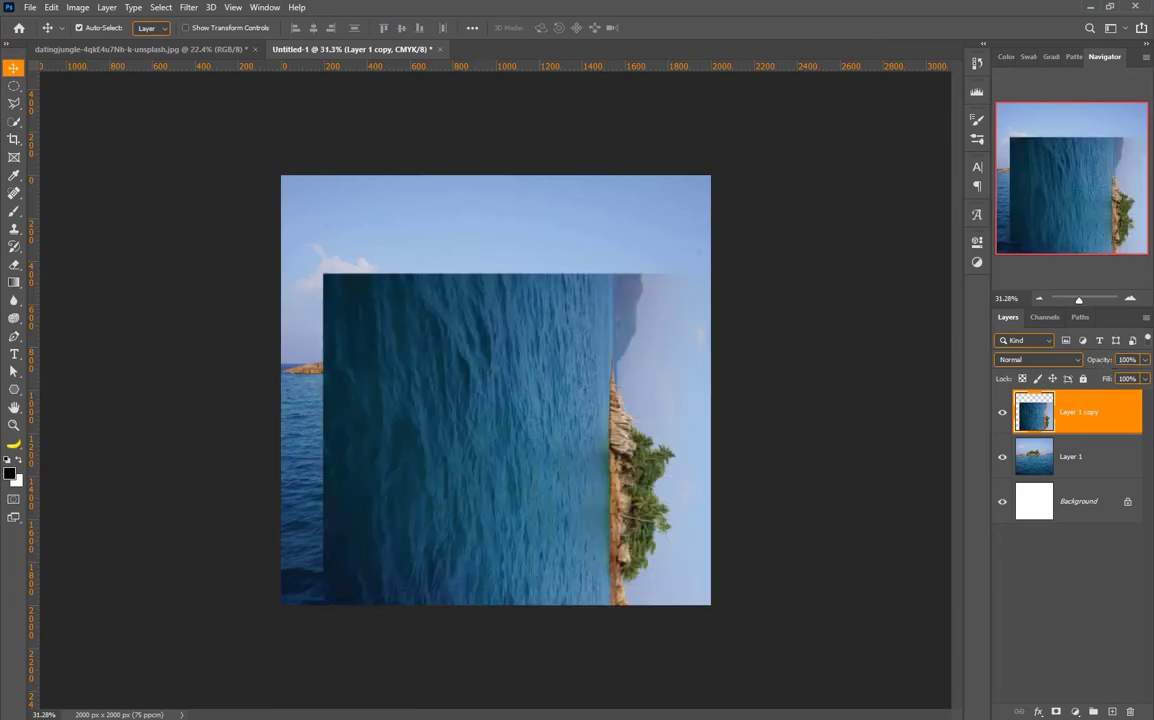
Step: Mask the rotated copy with a diagonal Polygonal Lasso selection through the waterline corner, and invert the mask to keep the lower-right part
{"action": "scroll", "coordinate": [580, 441], "scroll_direction": "down", "scroll_amount": 3}
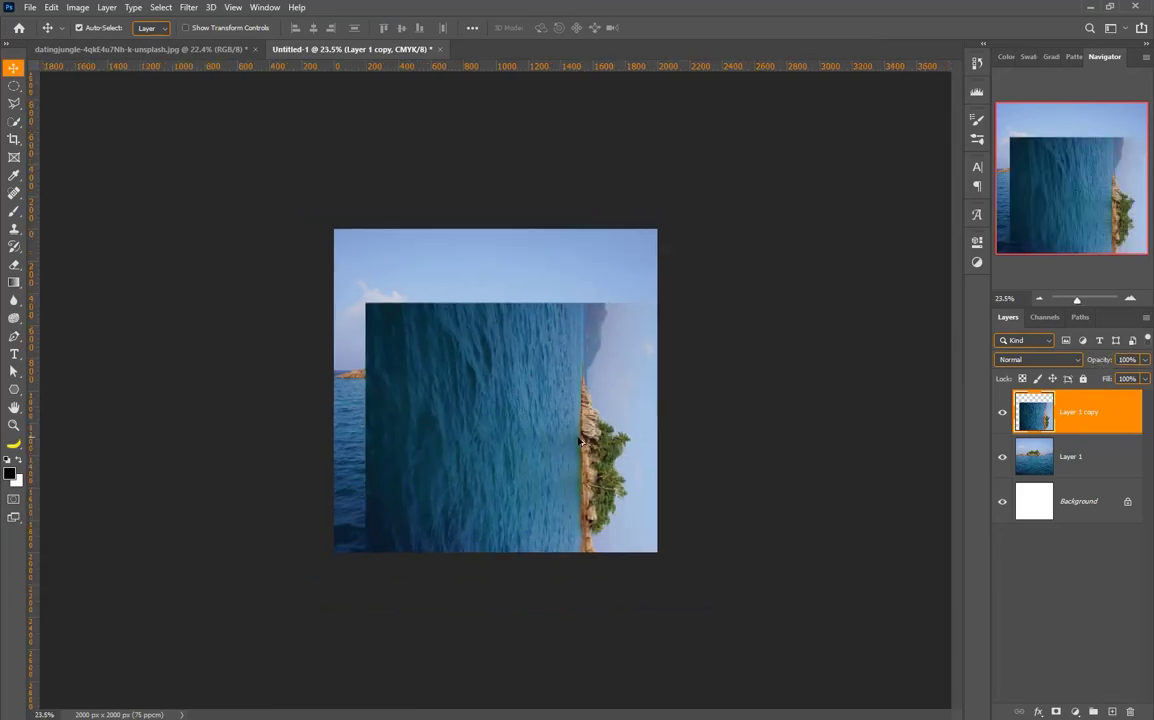
{"action": "left_click", "coordinate": [13, 103]}
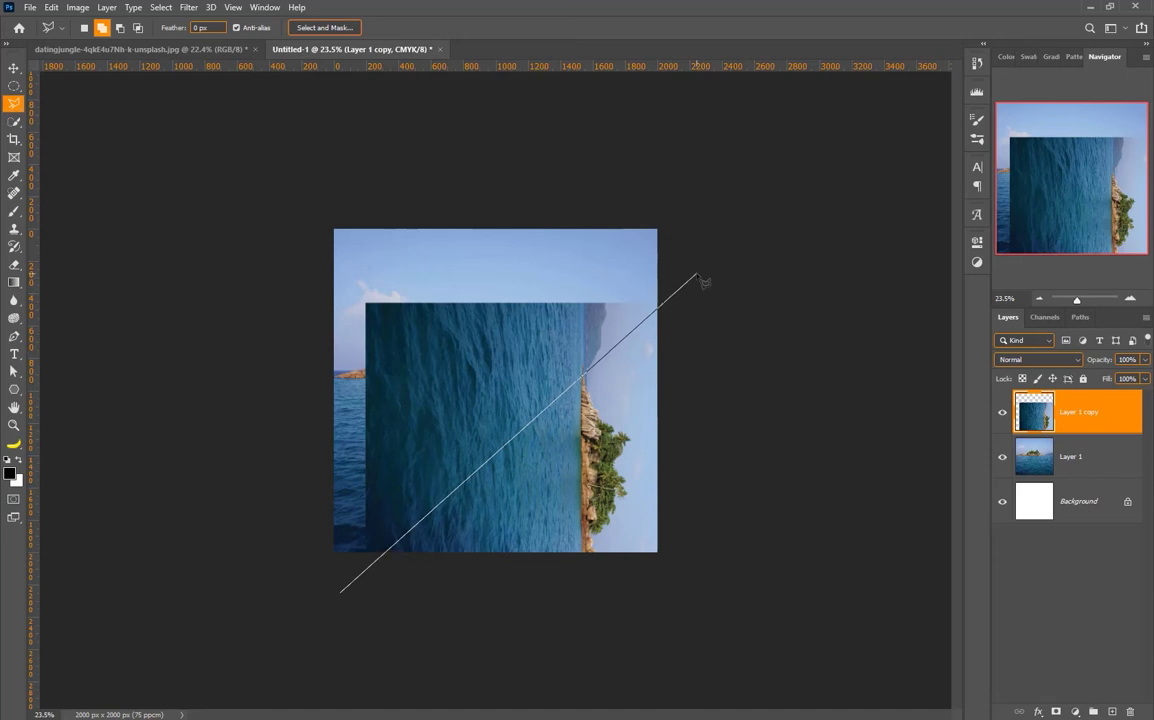
{"action": "left_click", "coordinate": [691, 203]}
{"action": "left_click", "coordinate": [214, 282]}
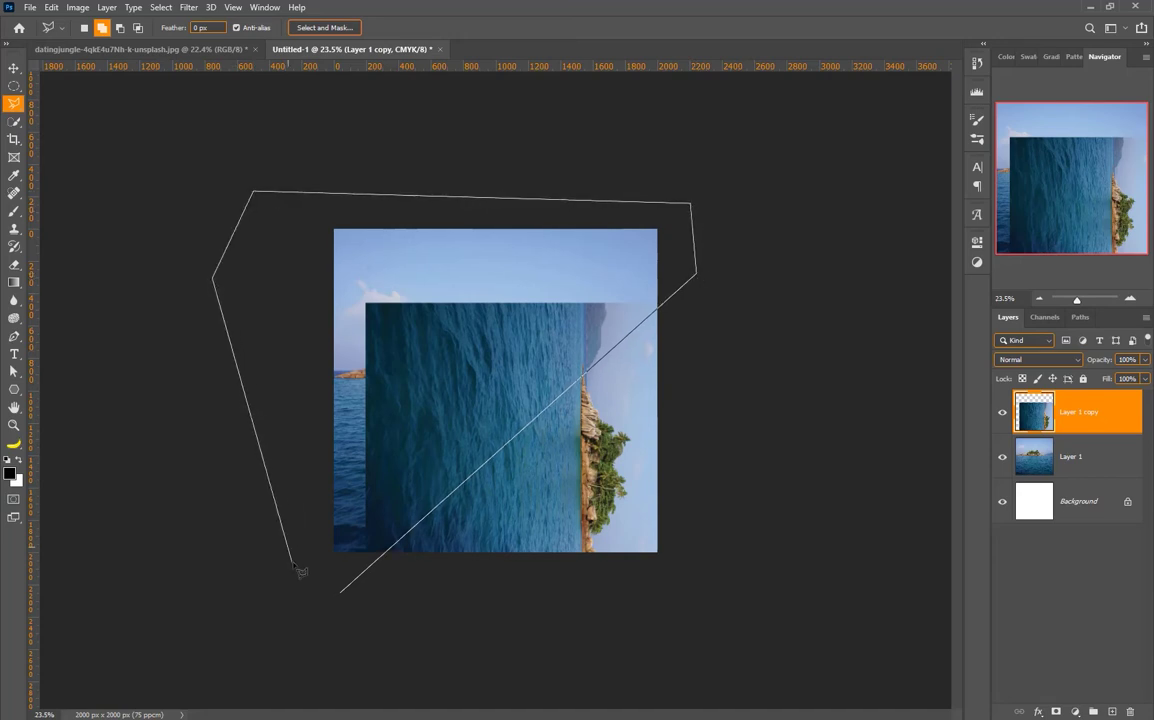
{"action": "double_click", "coordinate": [296, 564]}
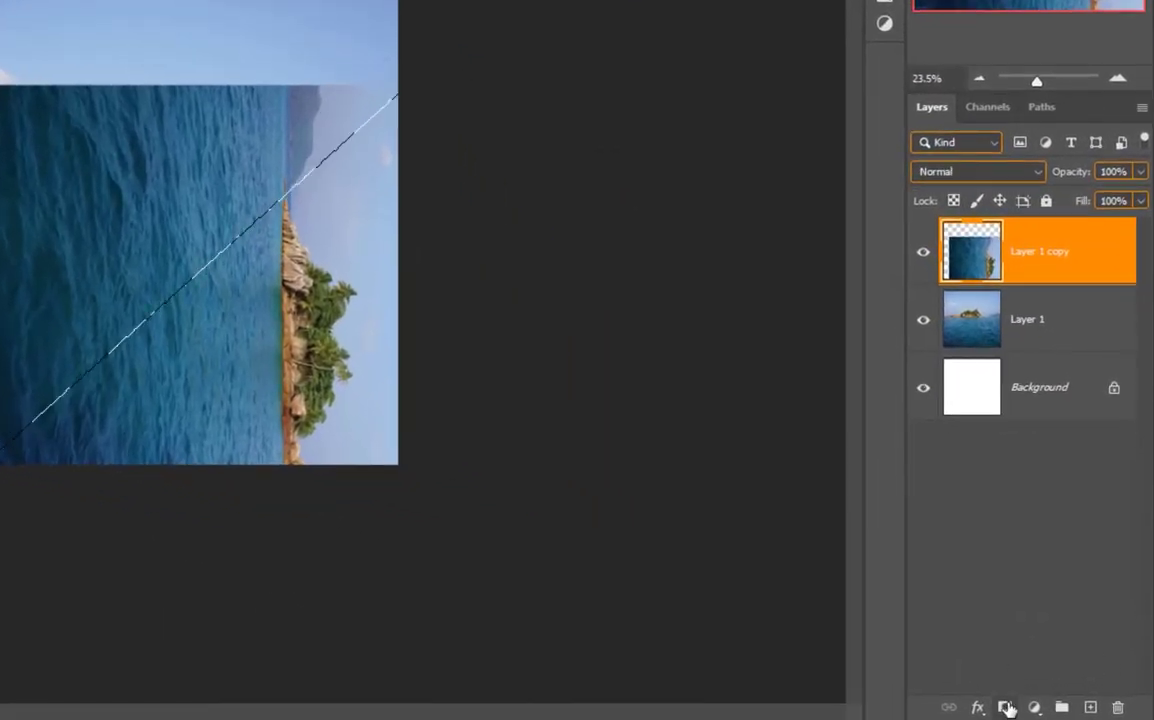
{"action": "left_click", "coordinate": [1005, 707]}
{"action": "key", "text": "ctrl+i"}
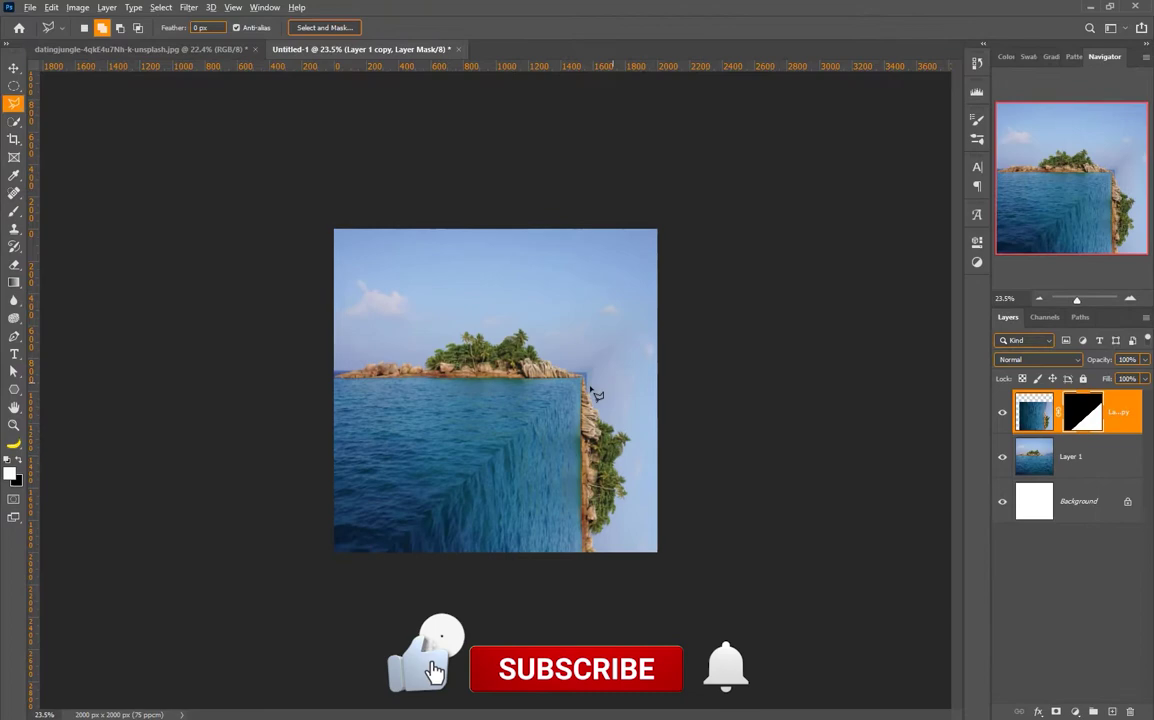
Step: Set up a Soft Round brush at 143 px with 0% hardness for working on the layer mask
{"action": "scroll", "coordinate": [485, 330], "scroll_direction": "up", "scroll_amount": 6}
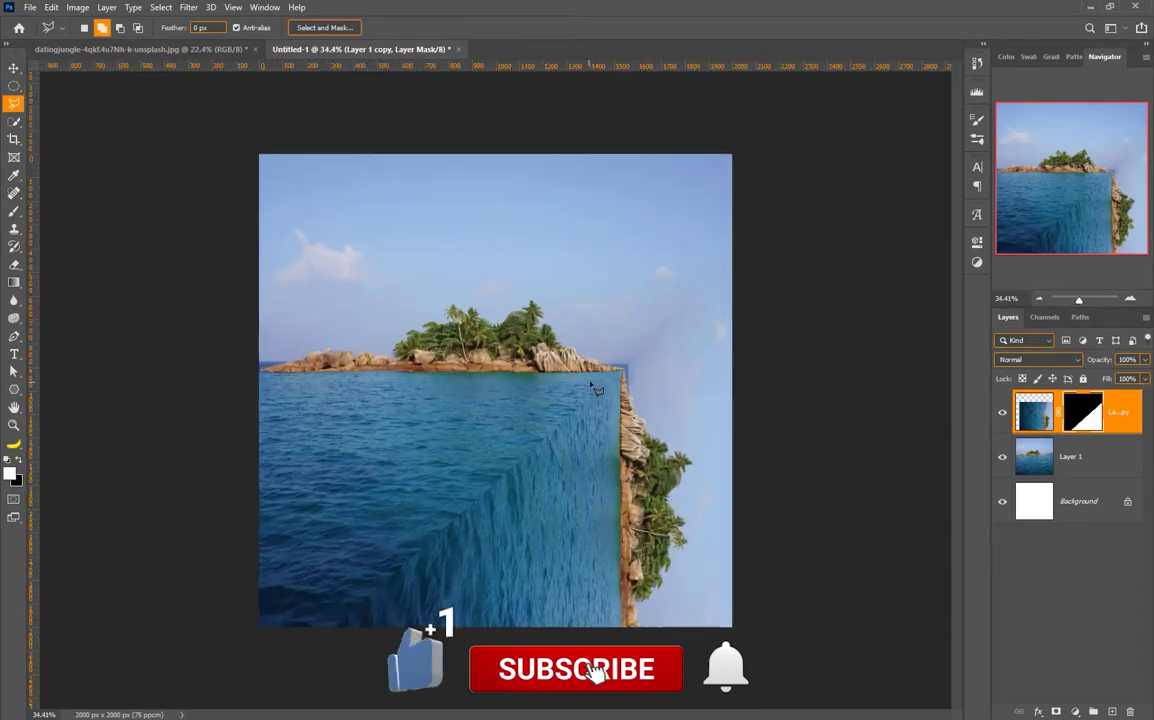
{"action": "scroll", "coordinate": [505, 390], "scroll_direction": "down", "scroll_amount": 1}
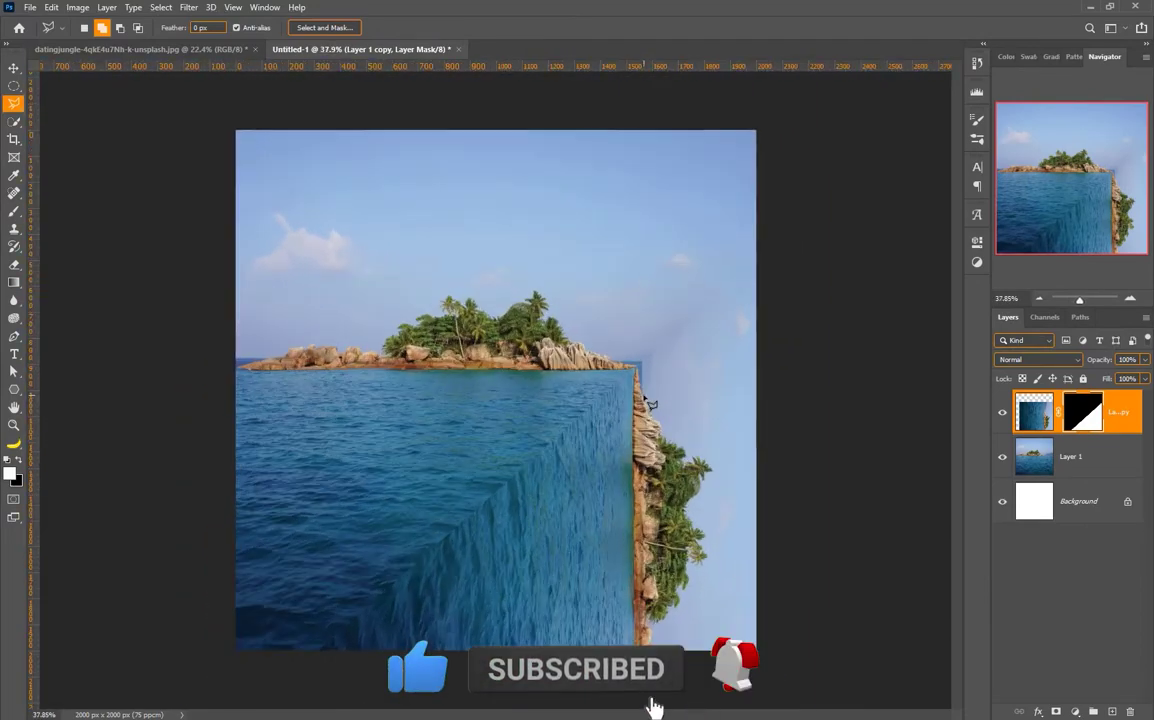
{"action": "left_click", "coordinate": [16, 212]}
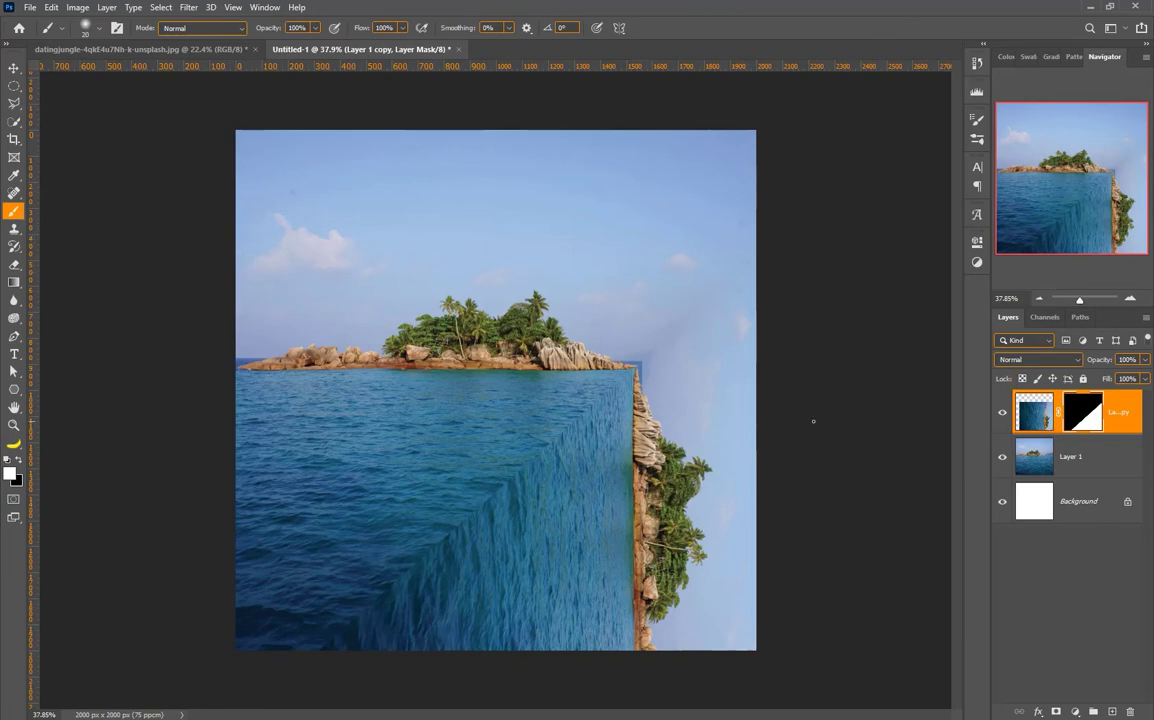
{"action": "left_click", "coordinate": [93, 27]}
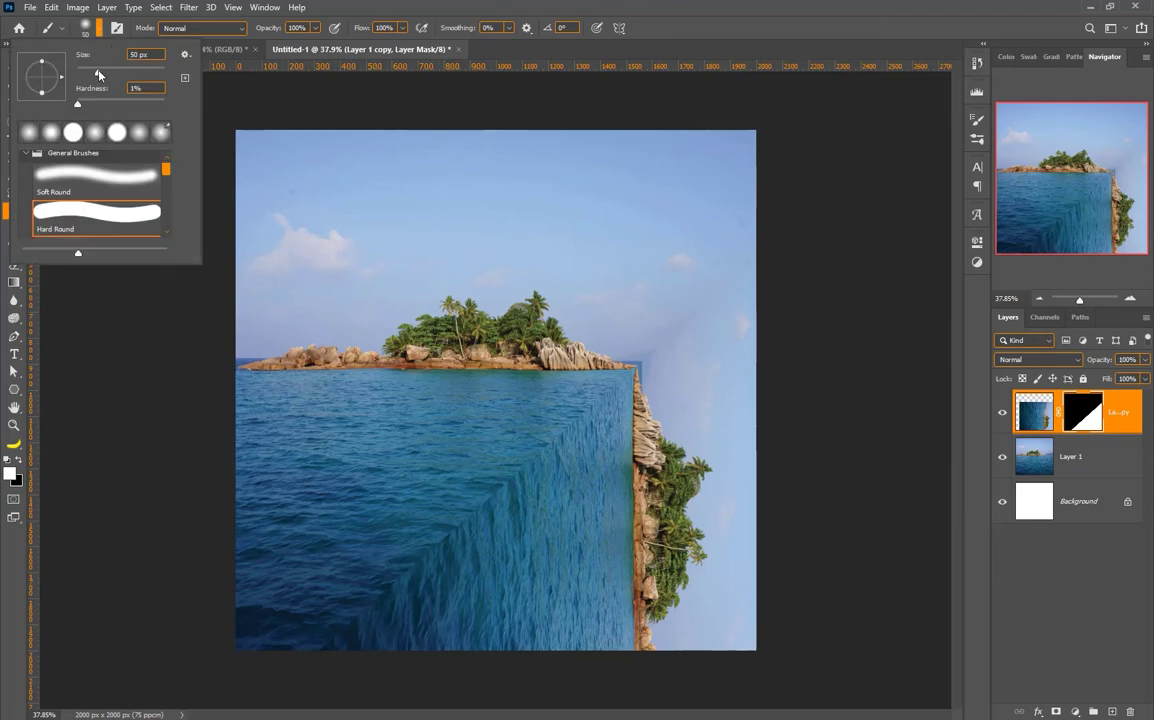
{"action": "left_click", "coordinate": [110, 181]}
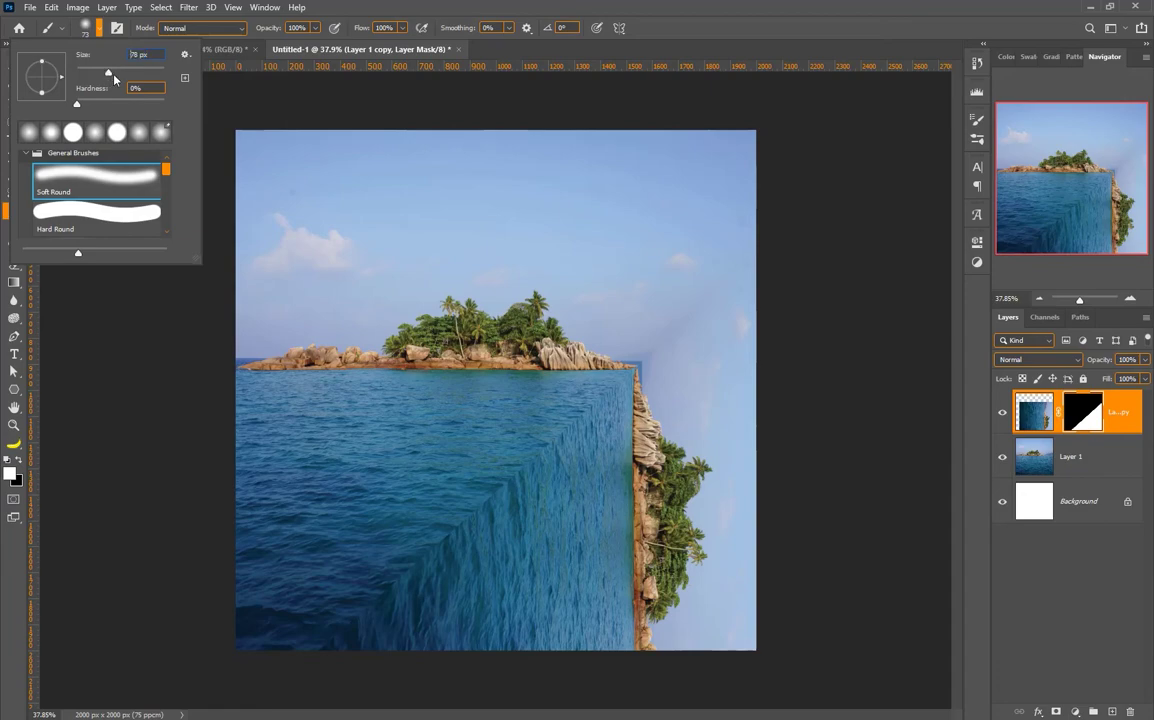
{"action": "left_click_drag", "start_coordinate": [106, 74], "coordinate": [129, 73]}
{"action": "key", "text": "Return"}
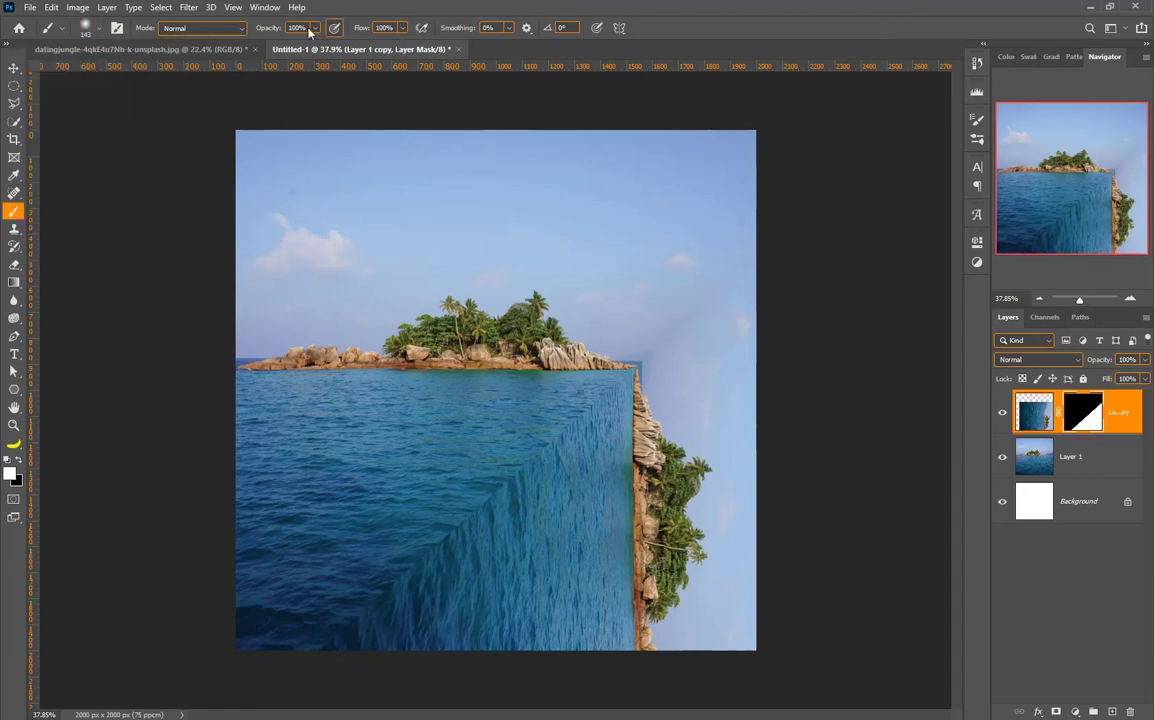
Step: Blend the diagonal sky seam on the copy's layer mask with a 125 px brush at 46% opacity, alternating black and white
{"action": "scroll", "coordinate": [717, 362], "scroll_direction": "up", "scroll_amount": 5}
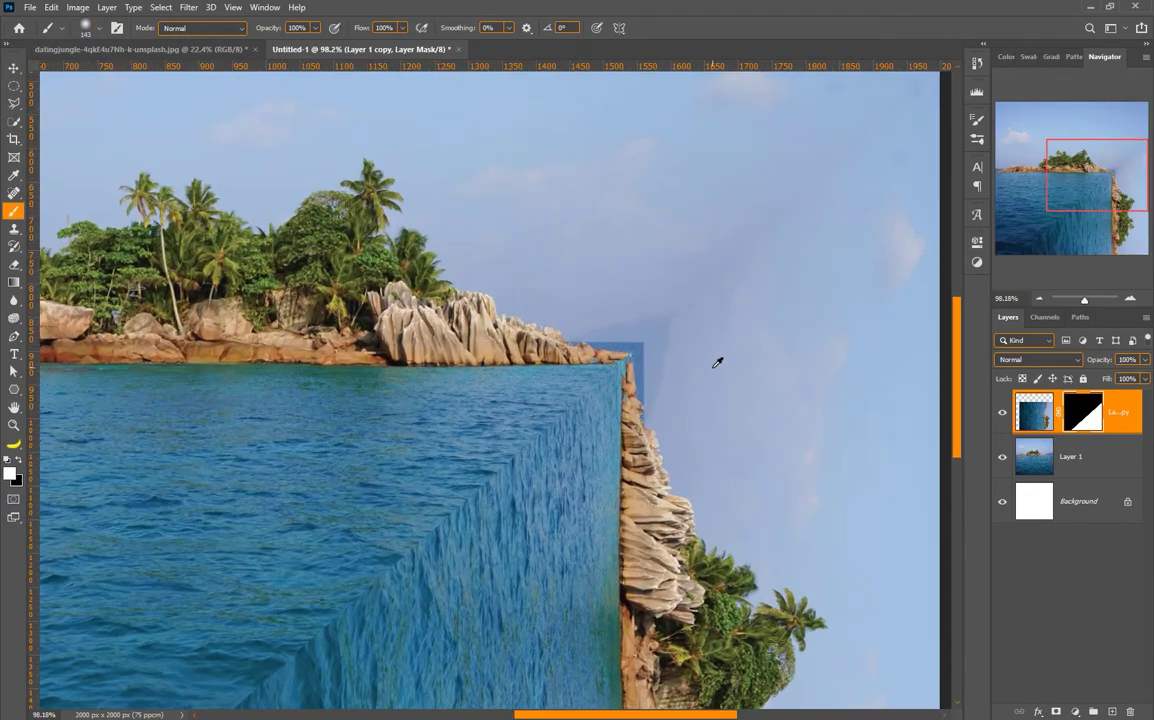
{"action": "right_click", "coordinate": [667, 353], "text": "alt"}
{"action": "scroll", "coordinate": [707, 320], "scroll_direction": "down", "scroll_amount": 2}
{"action": "scroll", "coordinate": [707, 320], "scroll_direction": "right", "scroll_amount": 2}
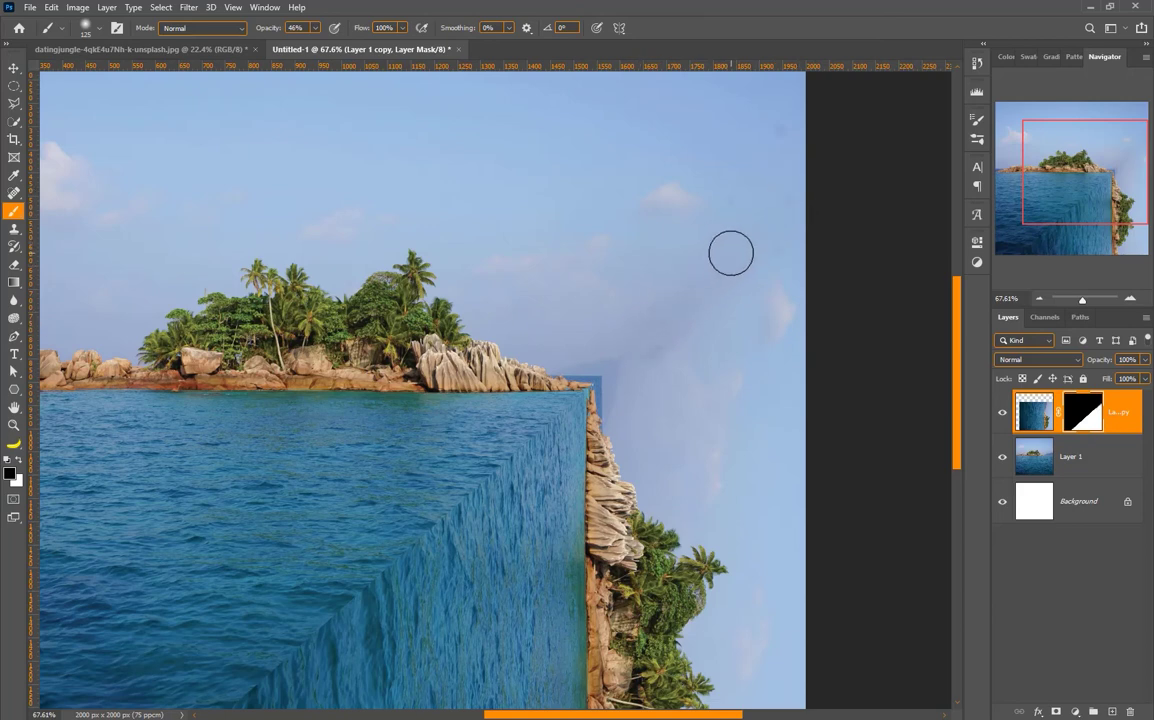
{"action": "key", "text": "x"}
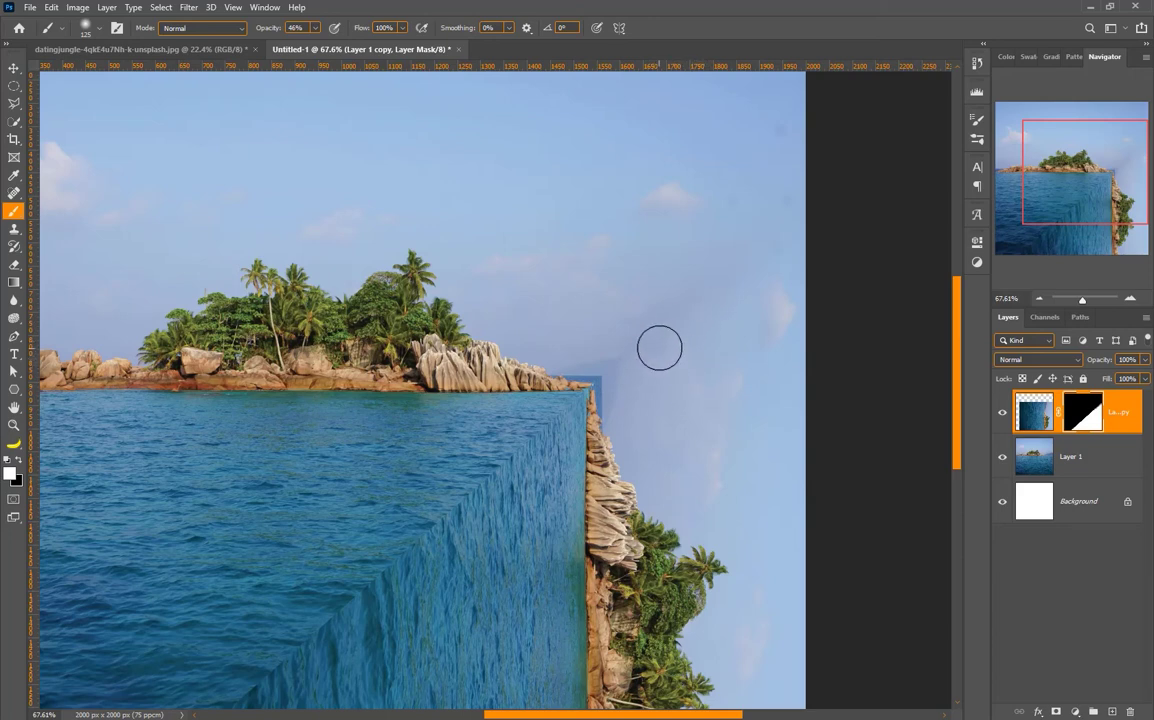
{"action": "scroll", "coordinate": [697, 343], "scroll_direction": "down", "scroll_amount": 4}
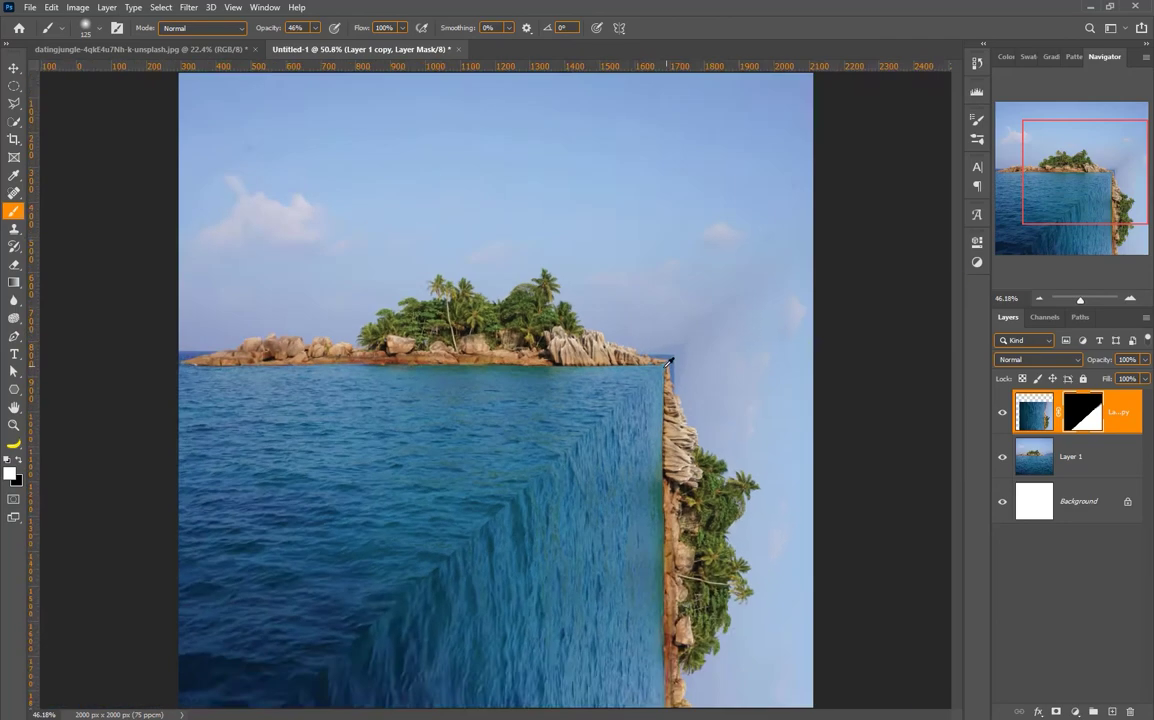
Step: Add a new empty layer above the masked copy
{"action": "left_click", "coordinate": [17, 70]}
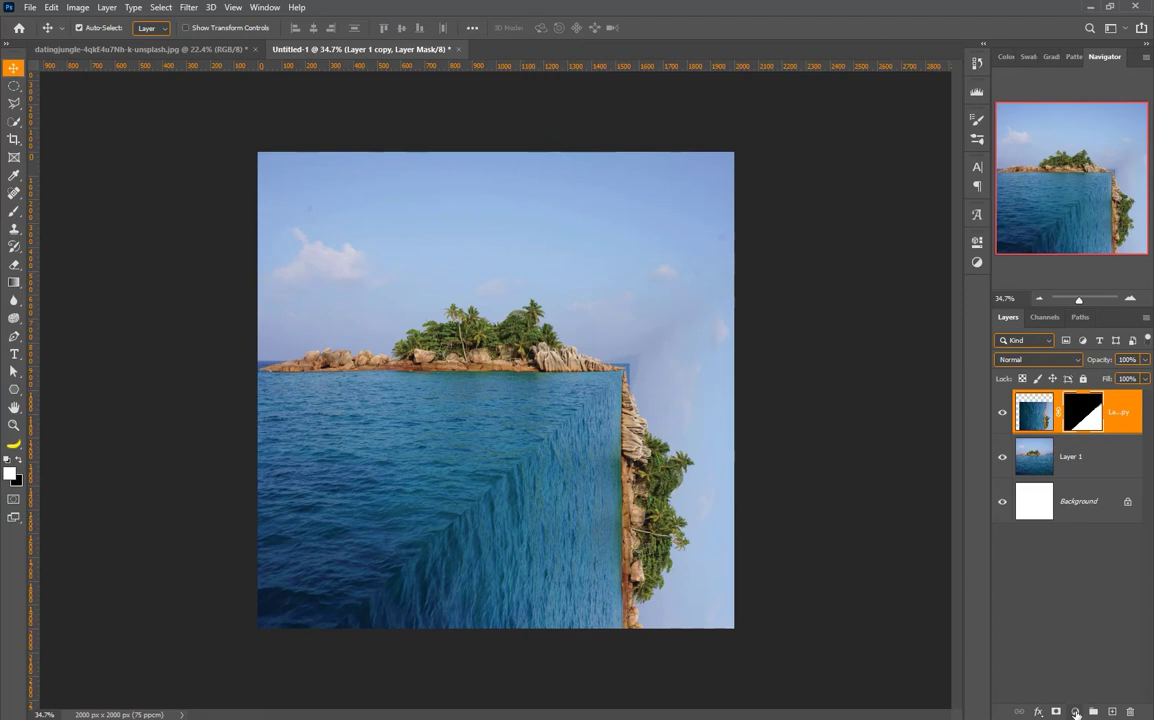
{"action": "left_click", "coordinate": [1111, 712]}
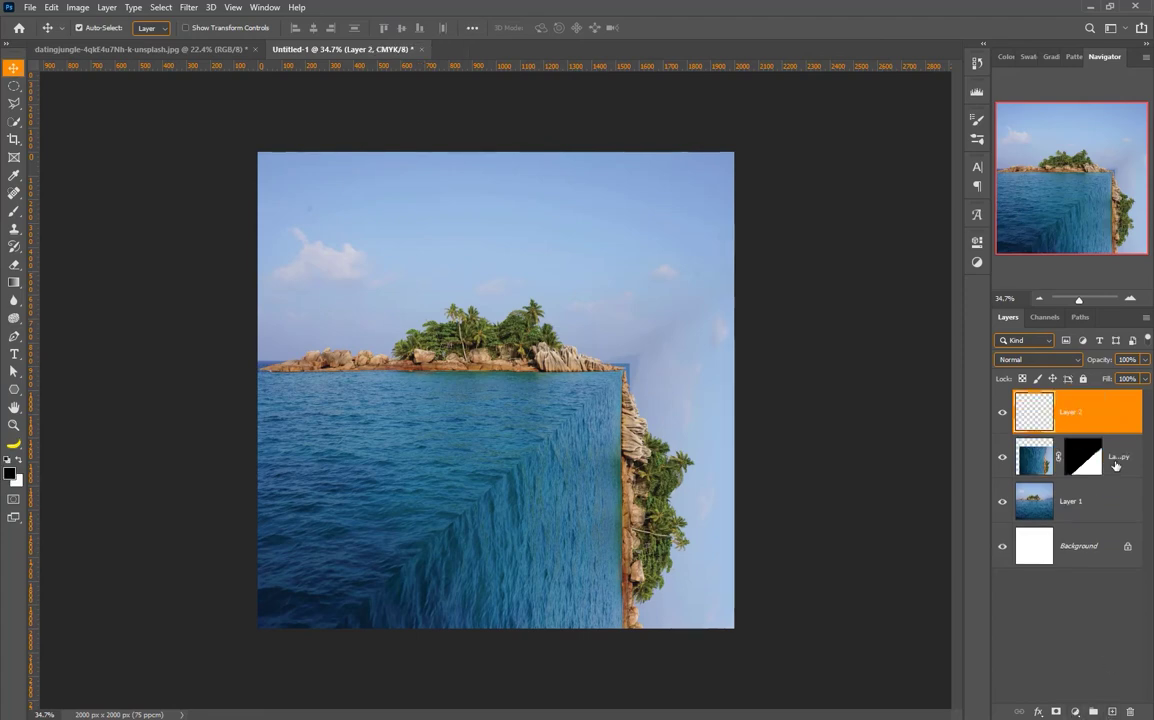
Step: Clip the new layer to the masked copy and shade its diagonal water edge in black with a 396 px soft brush at 22% opacity
{"action": "right_click", "coordinate": [1105, 428]}
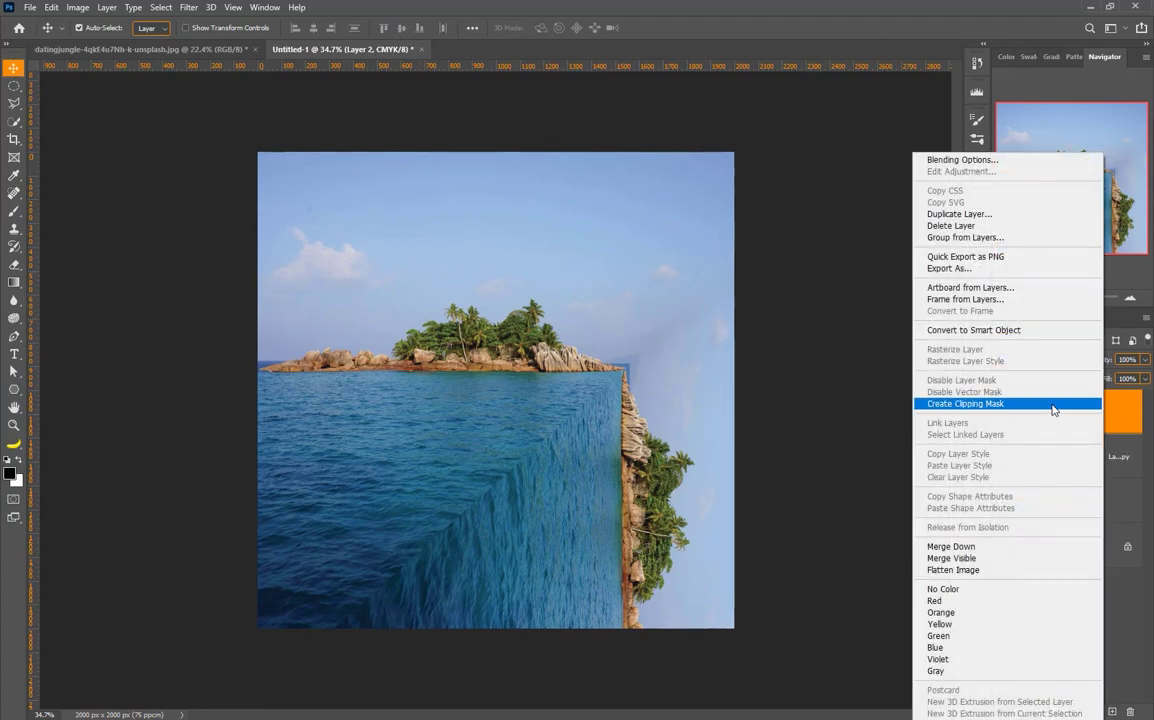
{"action": "left_click", "coordinate": [1050, 405]}
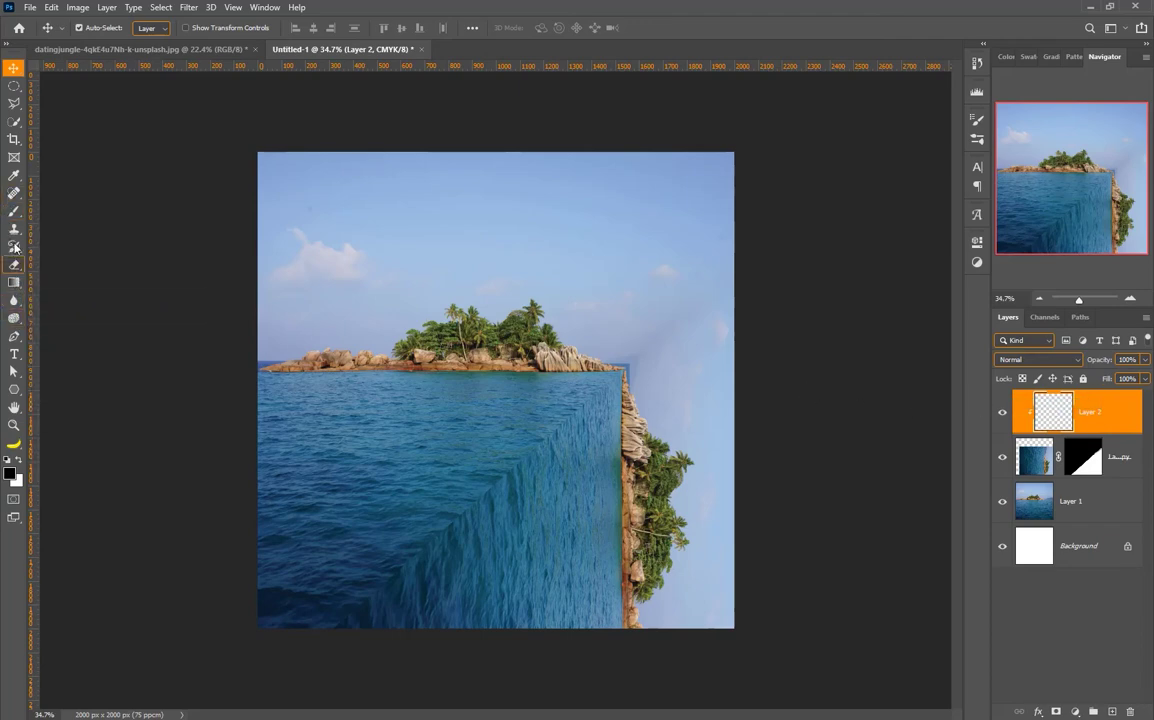
{"action": "left_click", "coordinate": [14, 211]}
{"action": "mouse_move", "coordinate": [366, 280]}
{"action": "left_mouse_down"}
{"action": "mouse_move", "coordinate": [392, 289]}
{"action": "mouse_move", "coordinate": [390, 248]}
{"action": "left_mouse_up"}
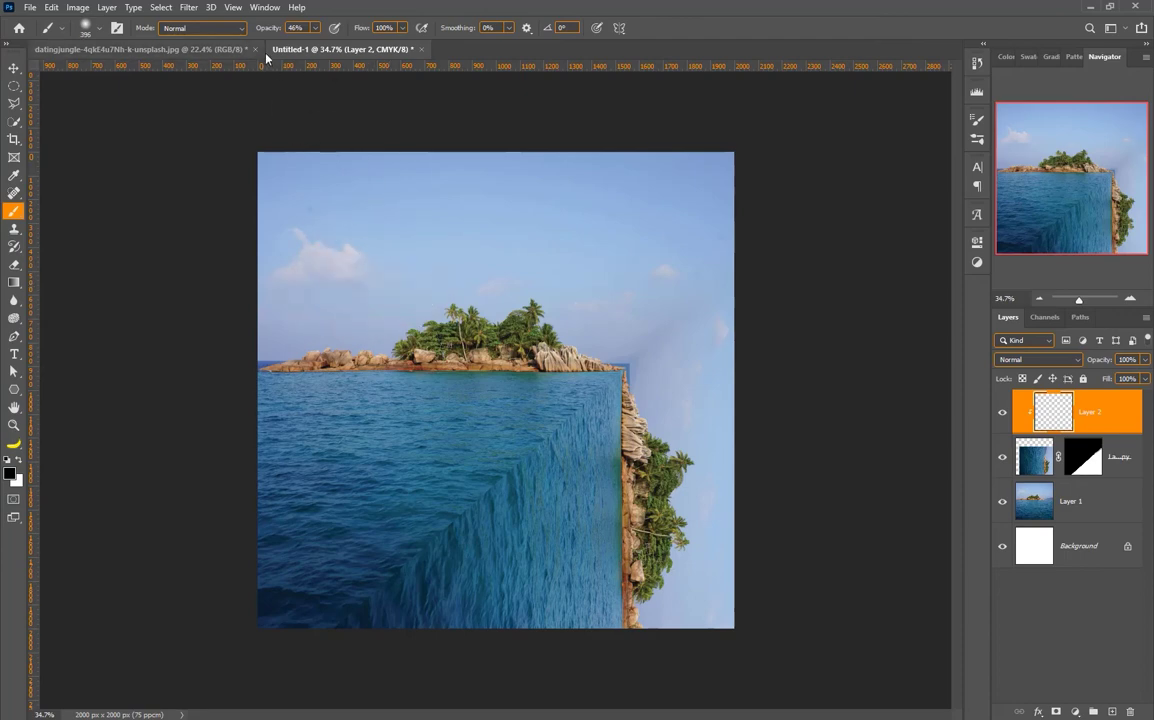
{"action": "key", "text": "Return"}
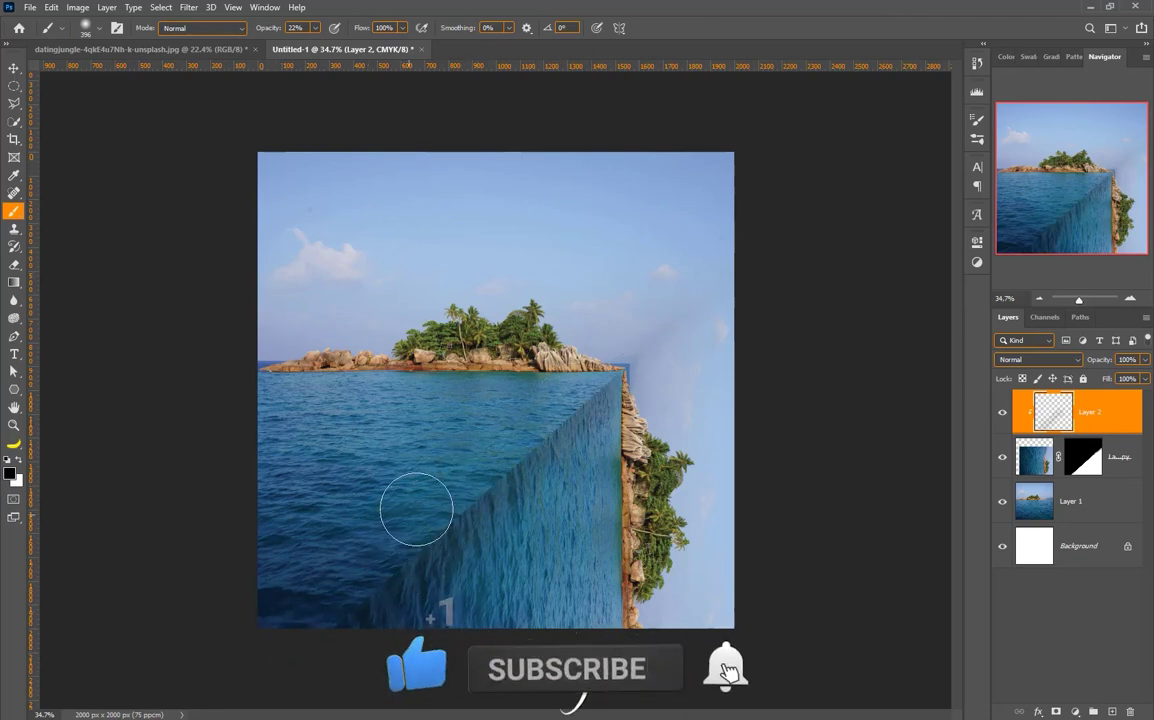
Step: Review the whole composite and compare it with the original photo by showing only Layer 1, restoring the other layers at the end
{"action": "scroll", "coordinate": [282, 574], "scroll_direction": "down", "scroll_amount": 8}
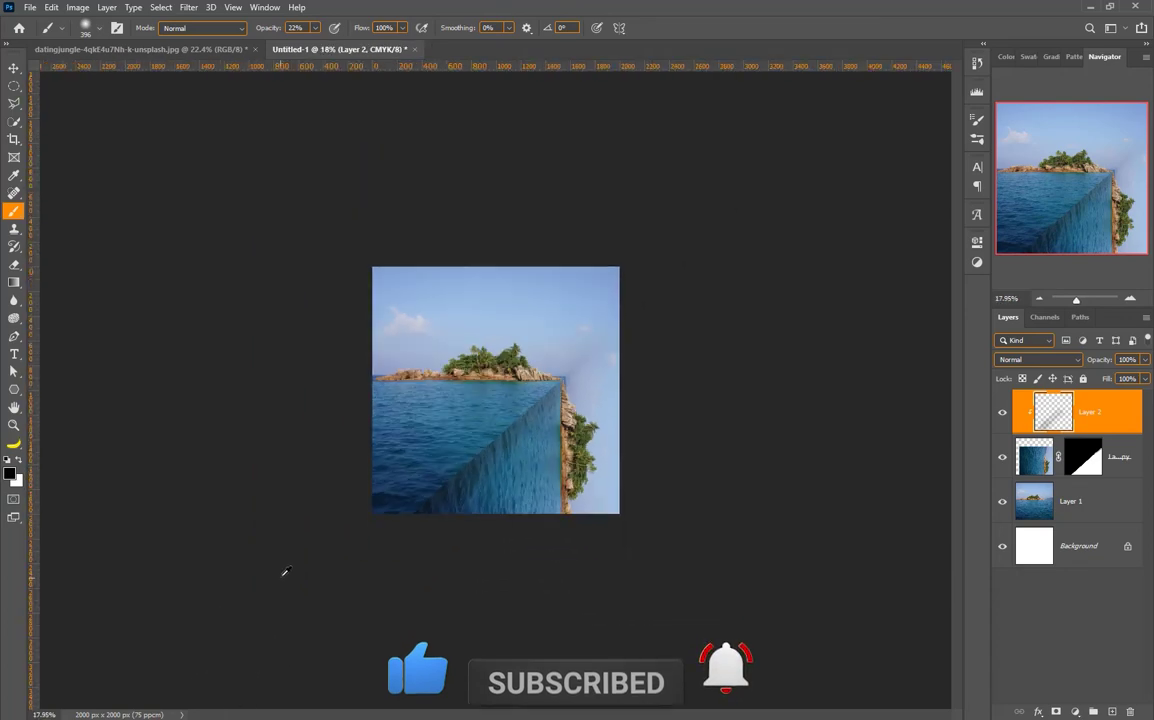
{"action": "scroll", "coordinate": [284, 563], "scroll_direction": "up", "scroll_amount": 9}
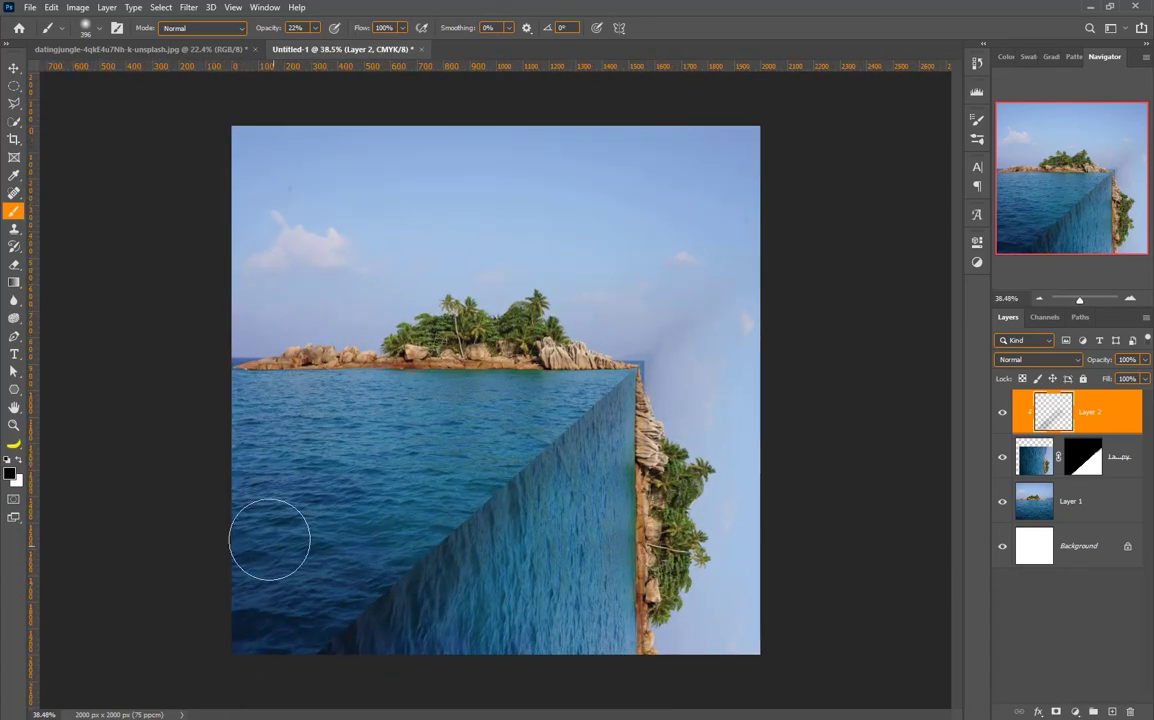
{"action": "left_click", "coordinate": [15, 68]}
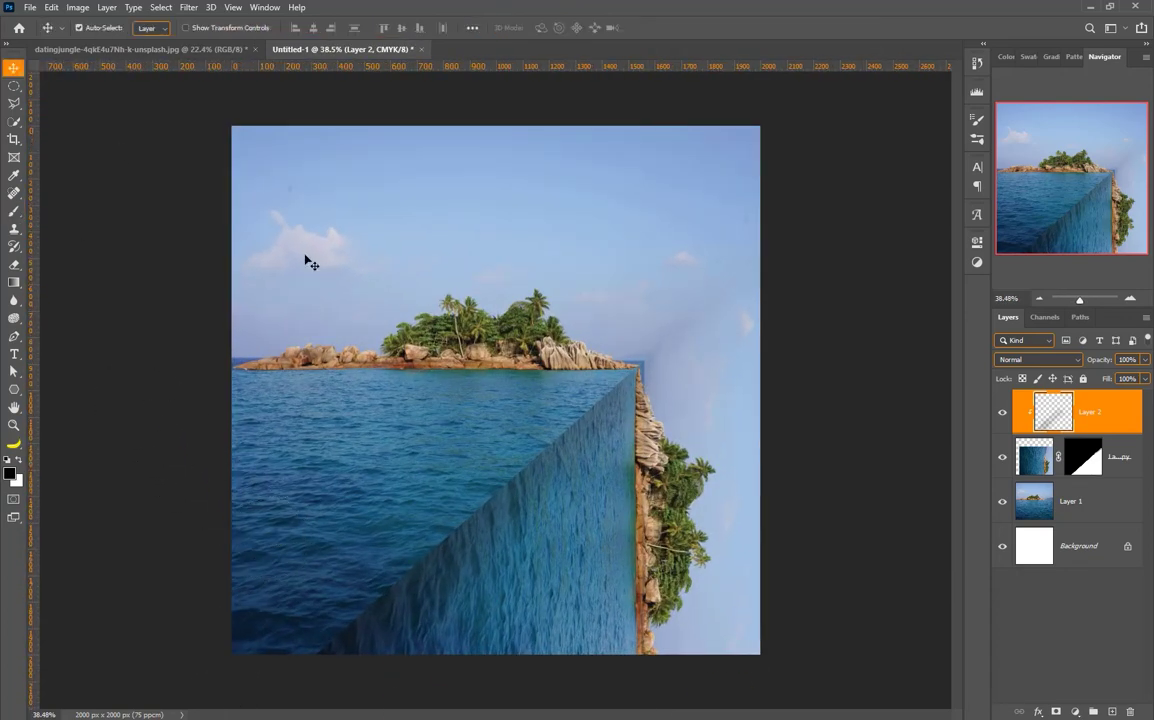
{"action": "left_click", "coordinate": [1084, 458]}
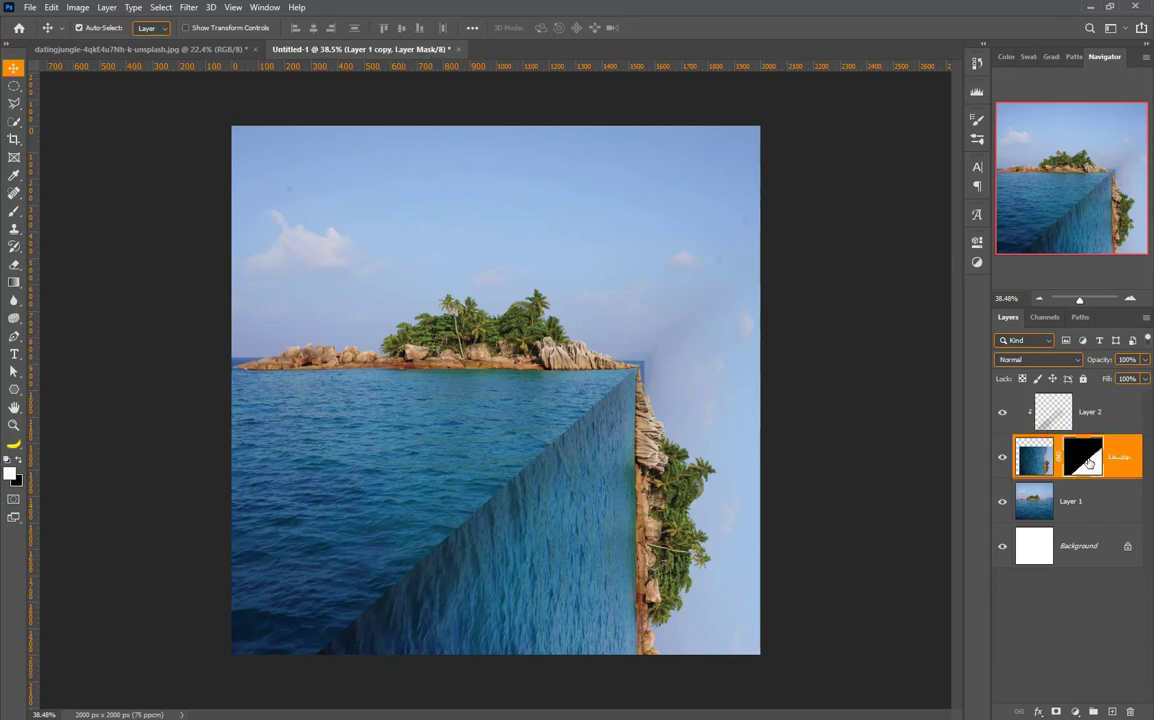
{"action": "left_click", "coordinate": [385, 533]}
{"action": "left_click", "coordinate": [1003, 502], "text": "alt"}
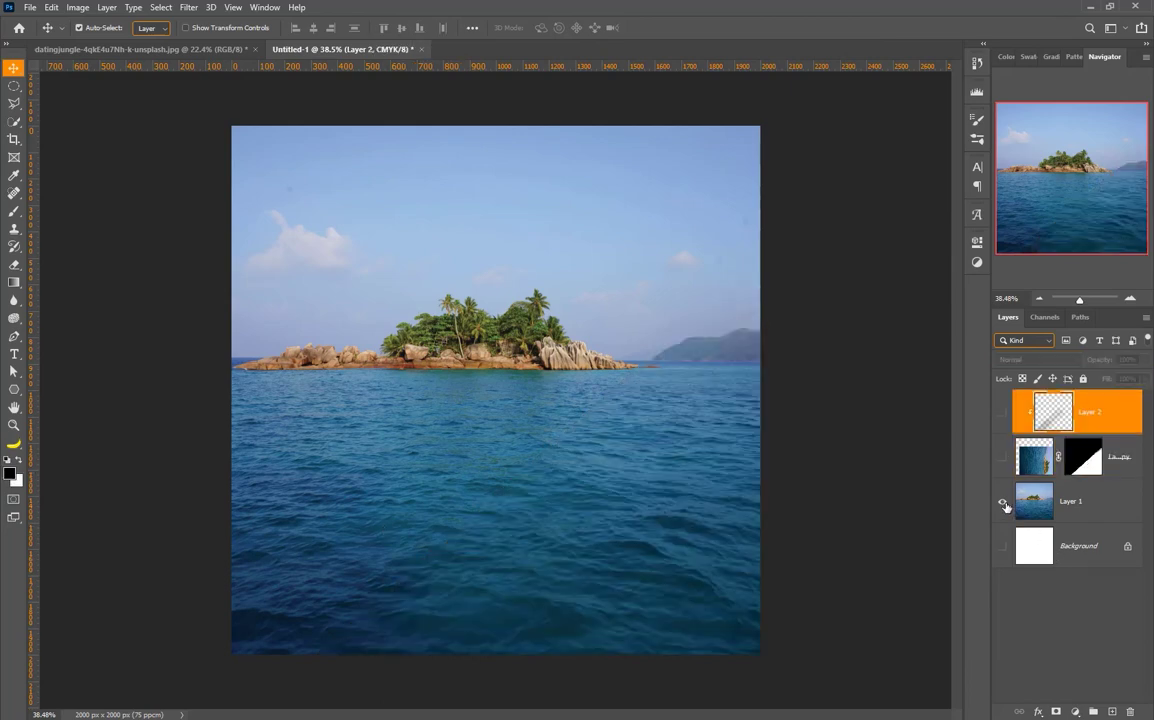
{"action": "left_click", "coordinate": [1003, 502], "text": "alt"}
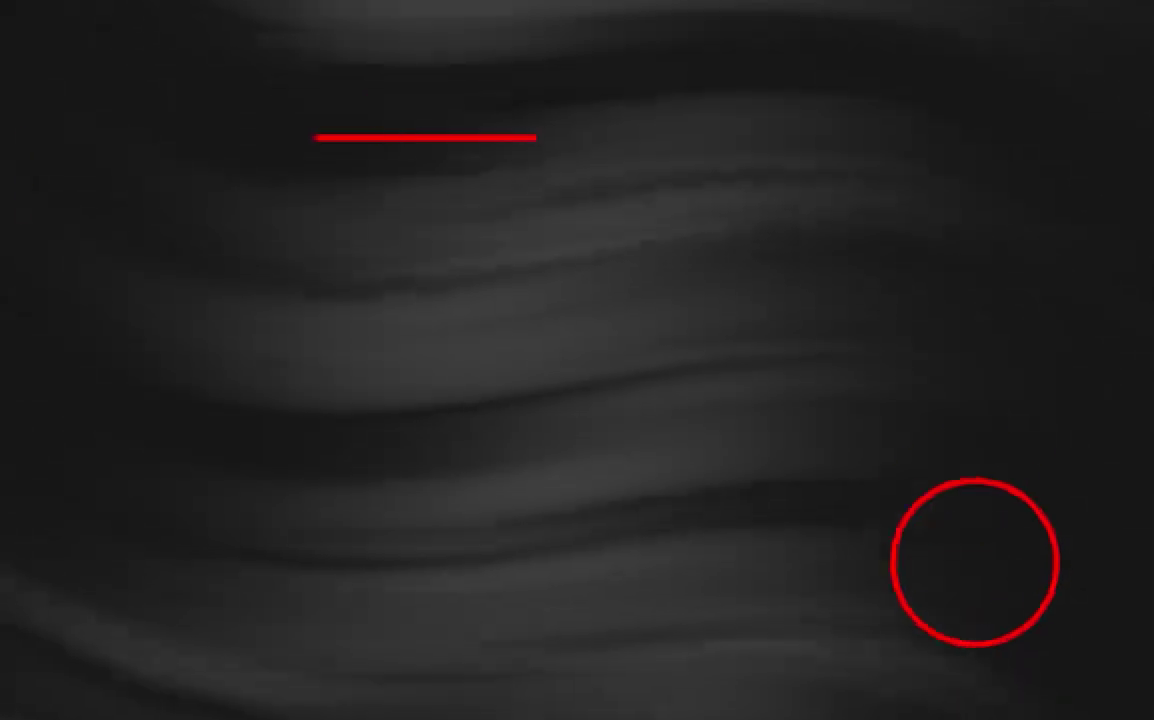